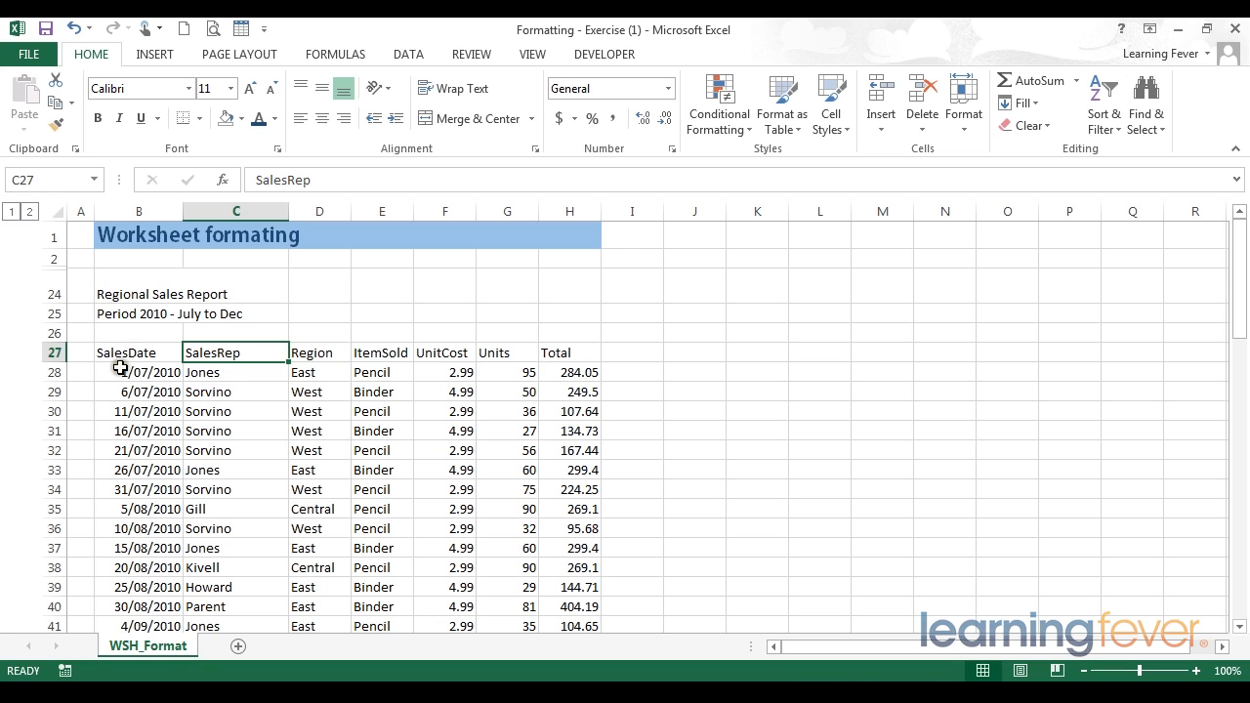
- Review the SalesDate, UnitCost, Units and Total columns of the Regional Sales Report
{"action": "left_click_drag", "start_coordinate": [129, 355], "coordinate": [139, 431]}
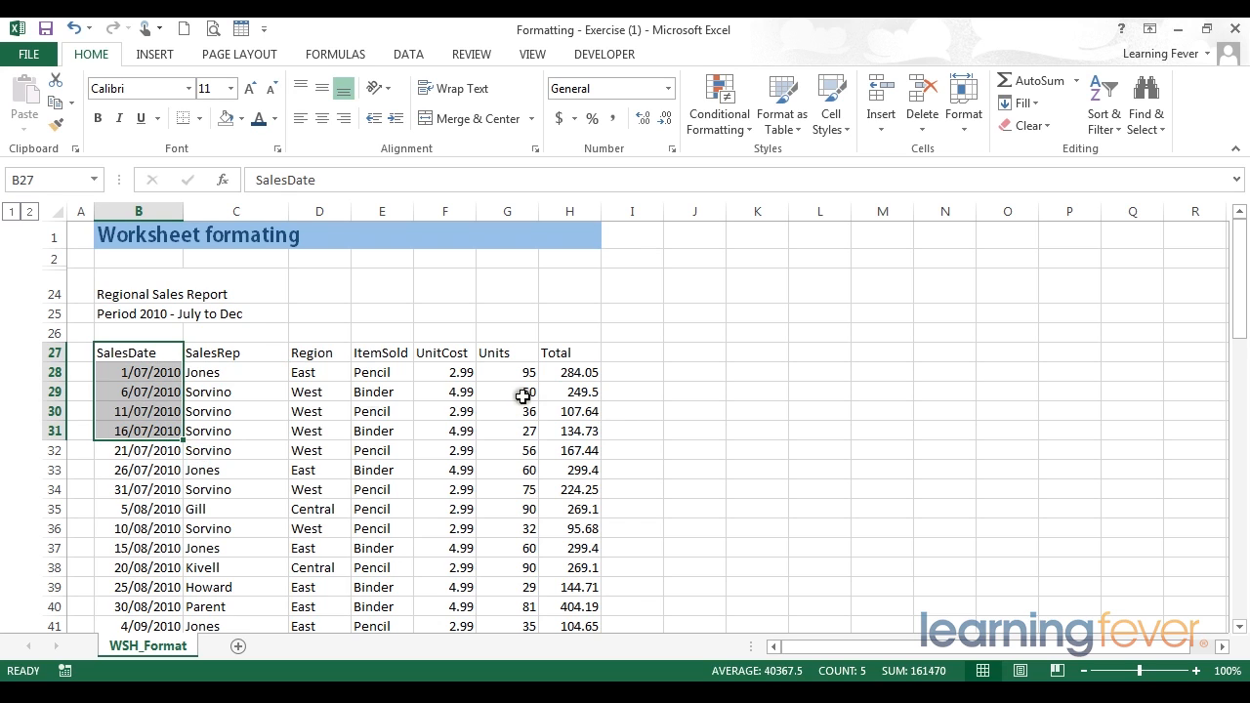
{"action": "left_click_drag", "start_coordinate": [453, 351], "coordinate": [447, 459]}
{"action": "left_click_drag", "start_coordinate": [496, 353], "coordinate": [502, 450]}
{"action": "left_click_drag", "start_coordinate": [570, 363], "coordinate": [576, 450]}
{"action": "left_click", "coordinate": [574, 411]}
{"action": "left_click", "coordinate": [713, 369]}
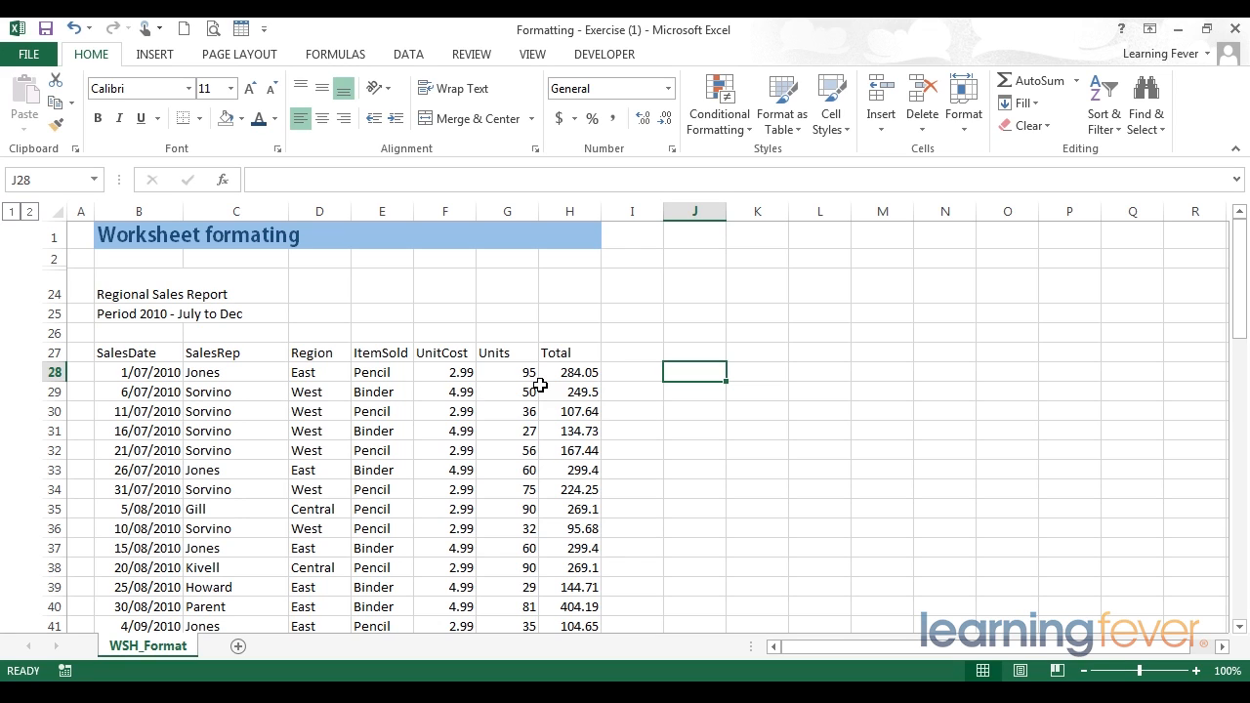
- Format all SalesDate values from B28 down as Long Date and widen column B to fit the longest dates
{"action": "left_click", "coordinate": [150, 373]}
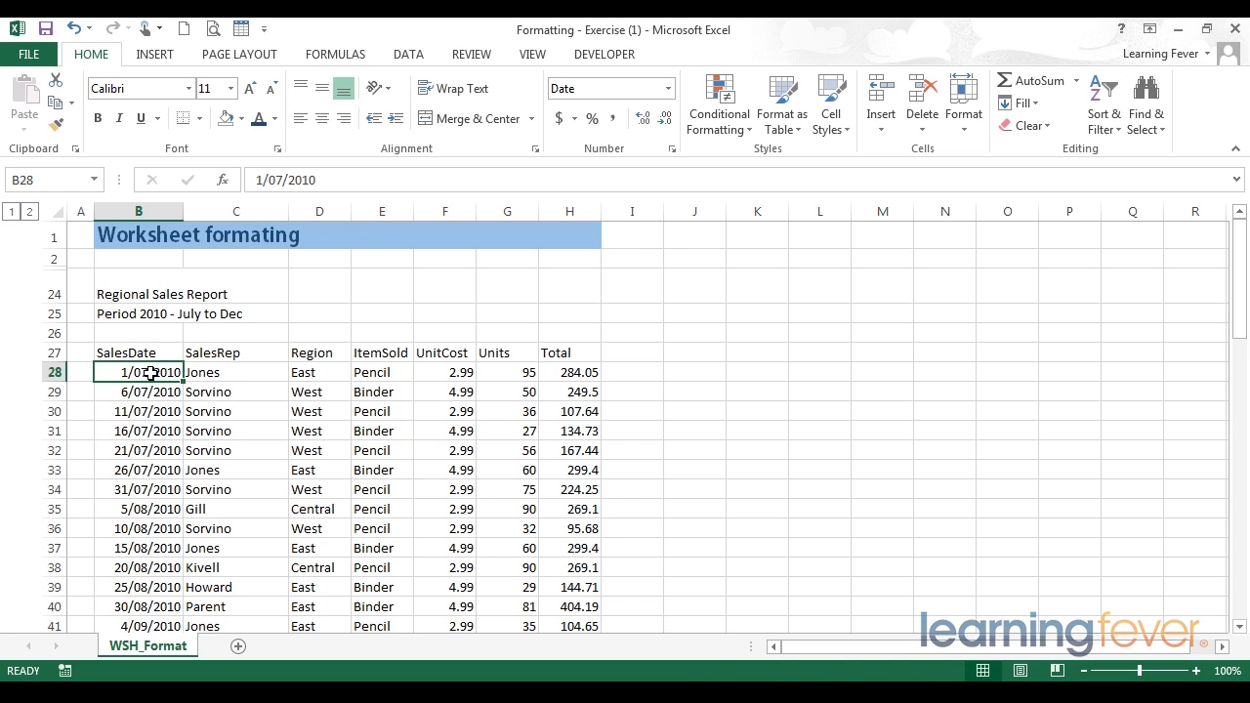
{"action": "key", "text": "ctrl+shift+Down"}
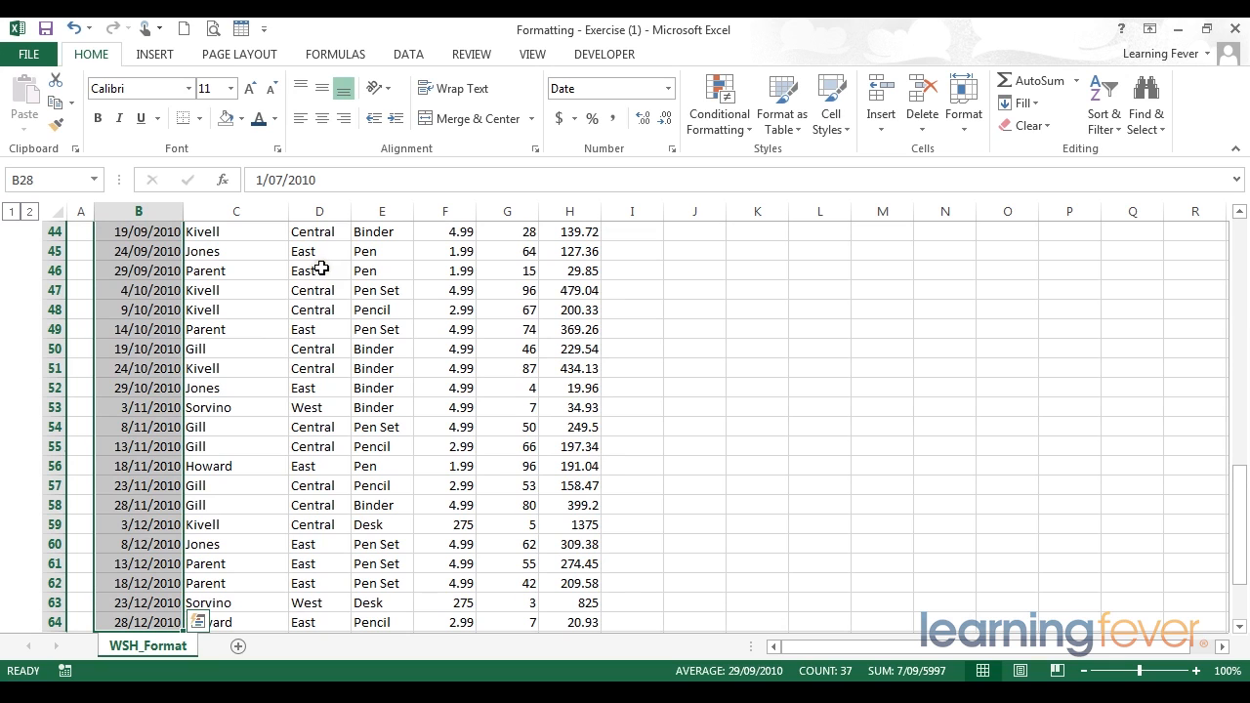
{"action": "scroll", "coordinate": [321, 268], "scroll_direction": "up", "scroll_amount": 8}
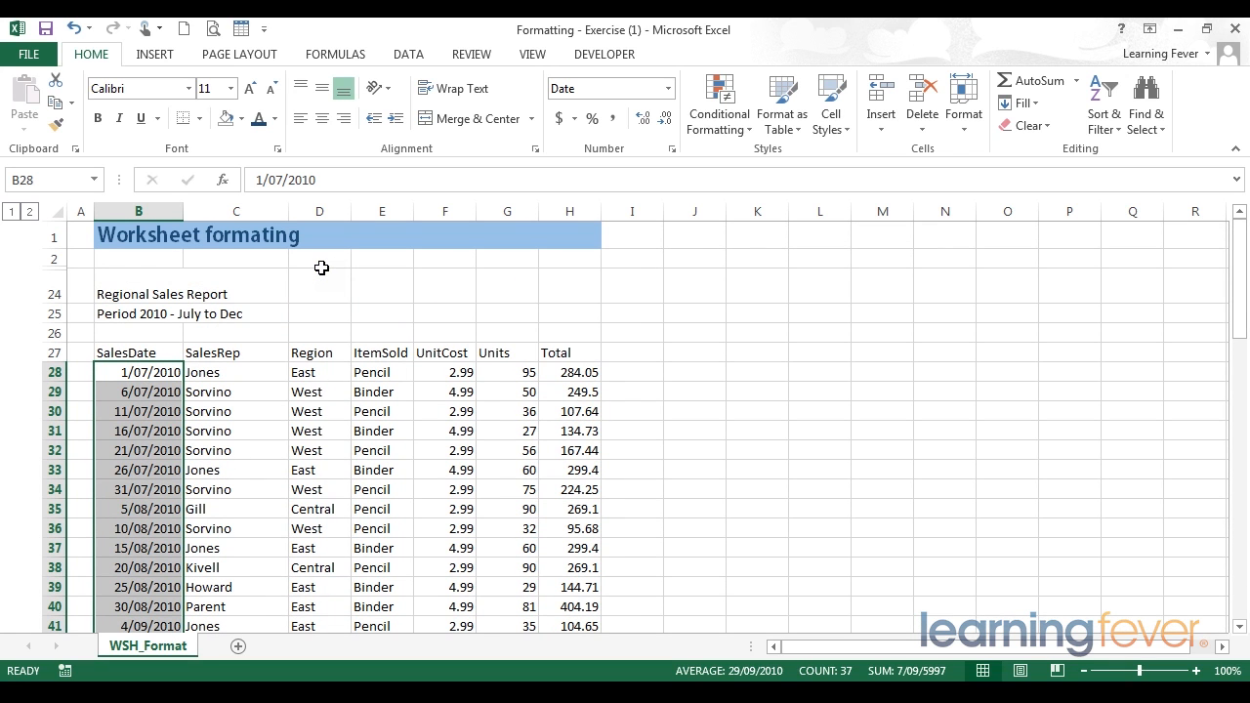
{"action": "left_click", "coordinate": [668, 89]}
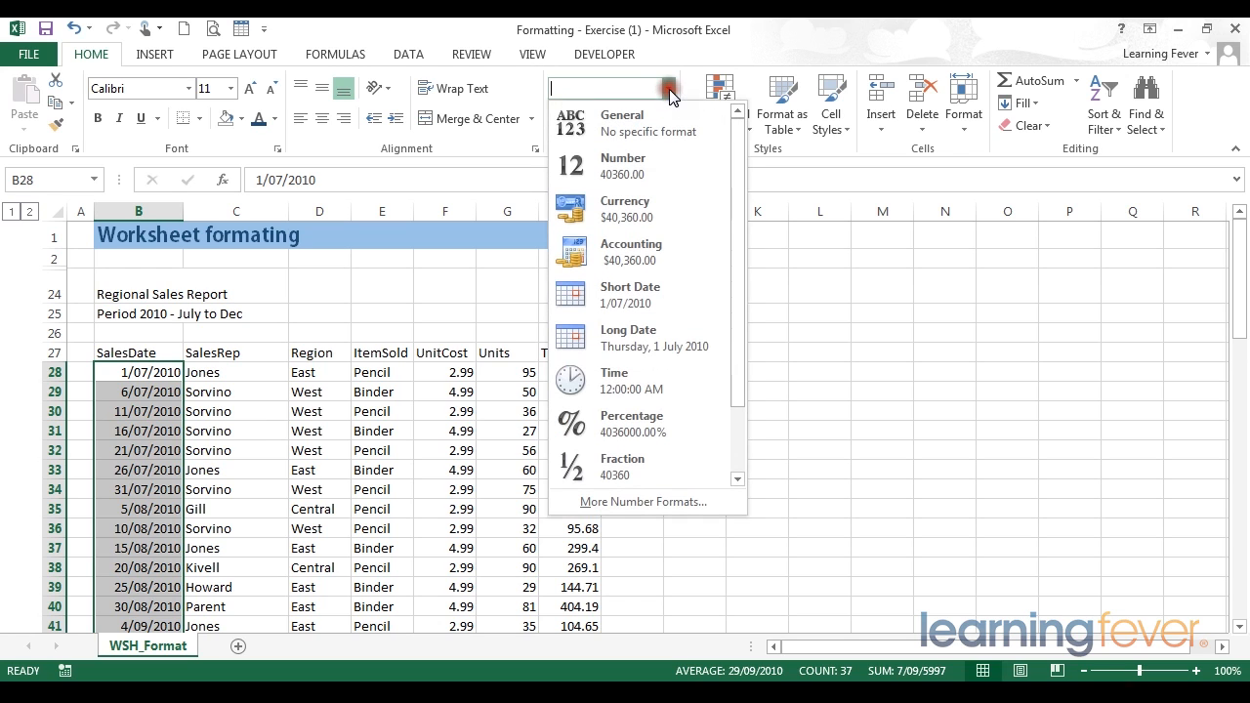
{"action": "left_click", "coordinate": [643, 303]}
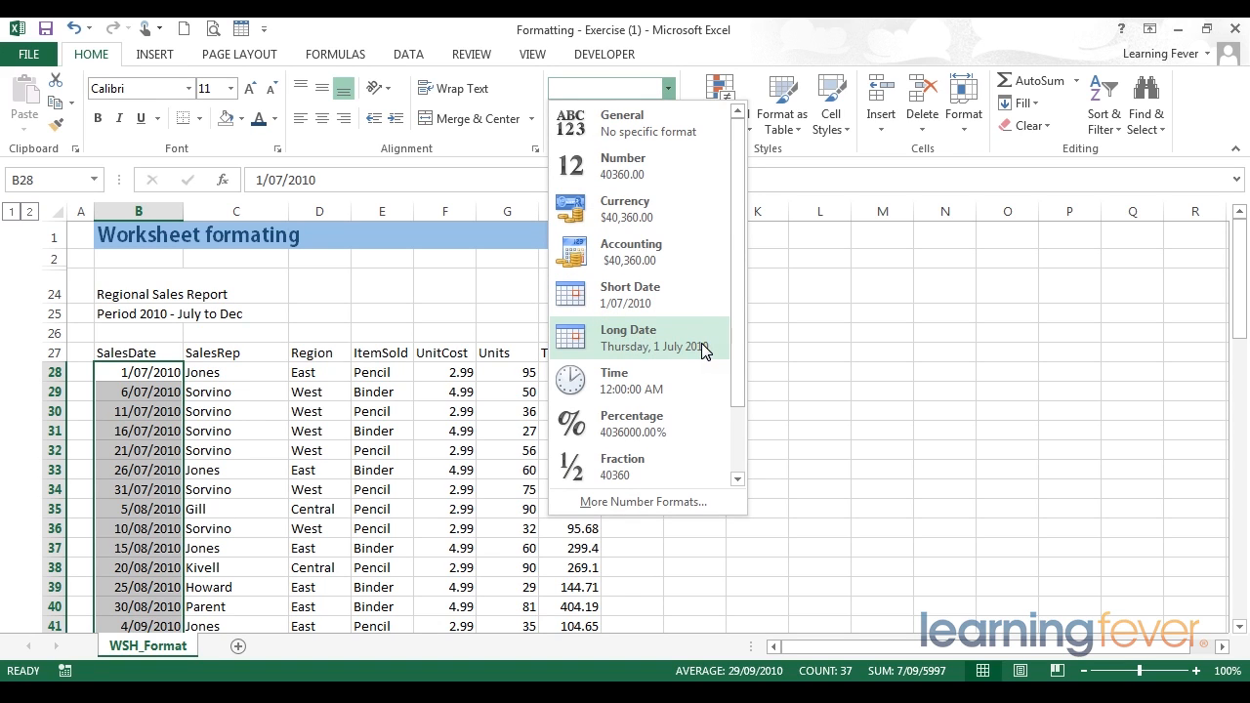
{"action": "left_click", "coordinate": [654, 345]}
{"action": "left_click", "coordinate": [681, 345]}
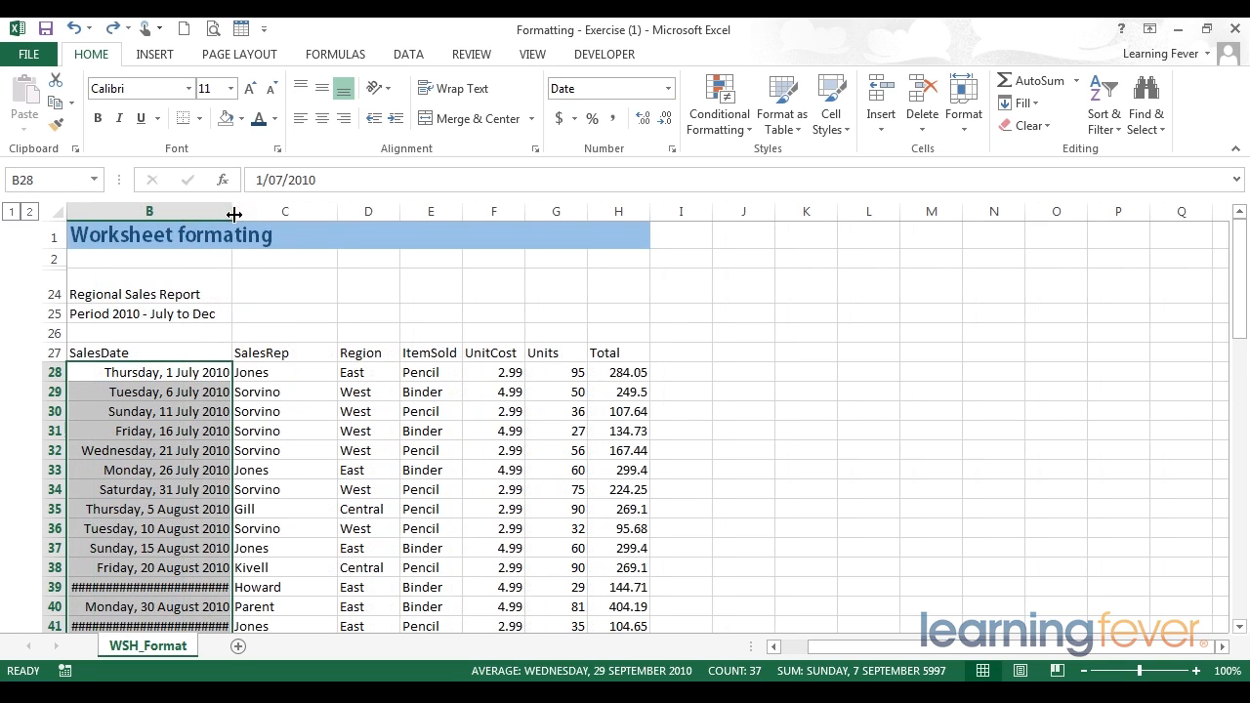
{"action": "left_click_drag", "start_coordinate": [234, 214], "coordinate": [267, 214]}
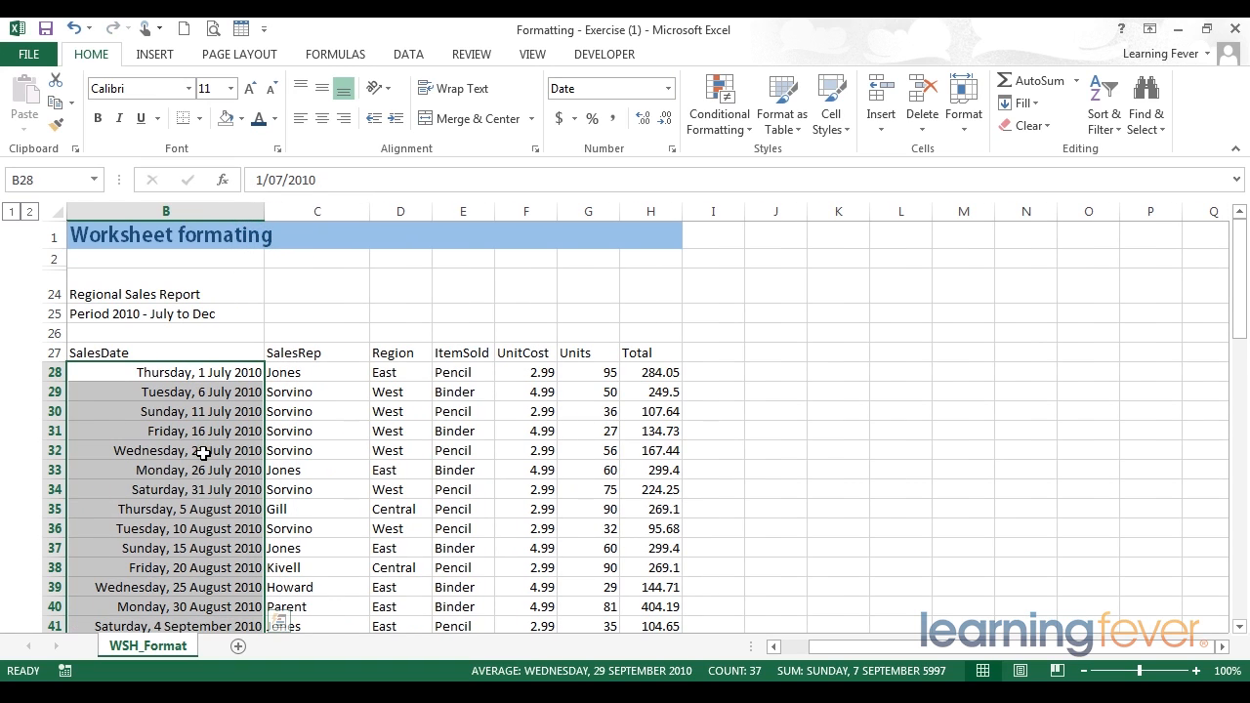
{"action": "left_click", "coordinate": [210, 358]}
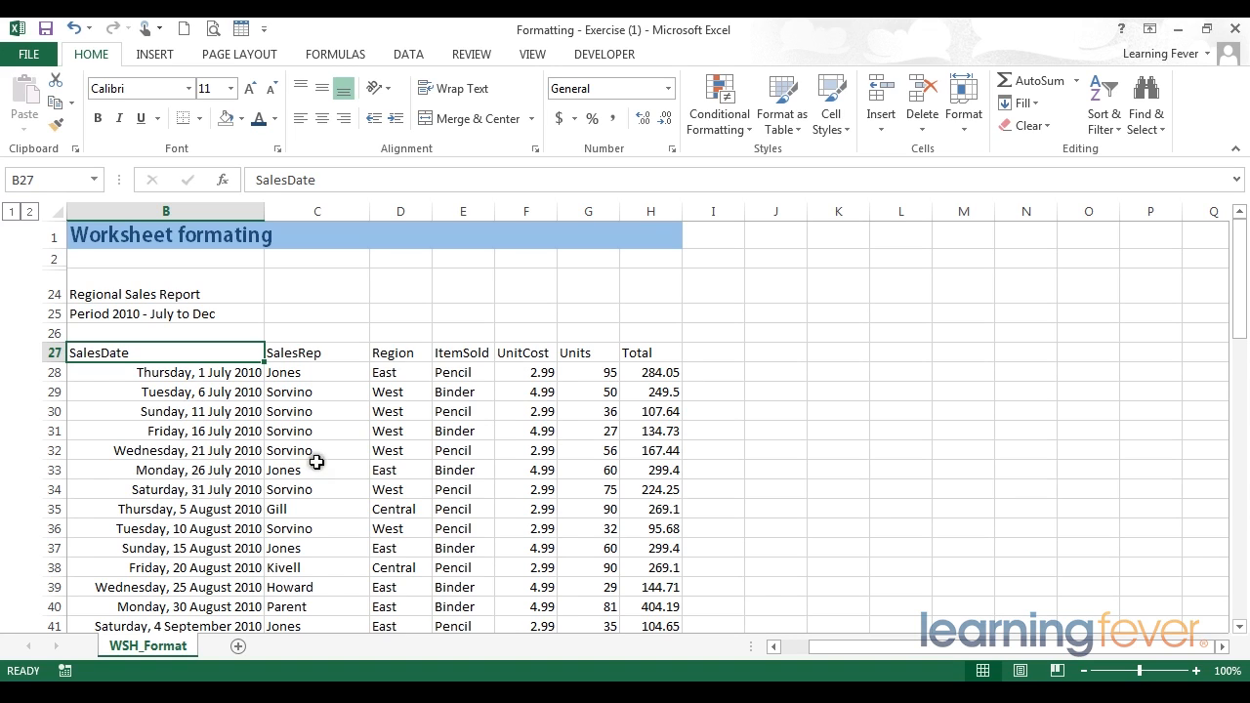
- Apply the Currency number format to all UnitCost values from F28 down
{"action": "left_click", "coordinate": [527, 369]}
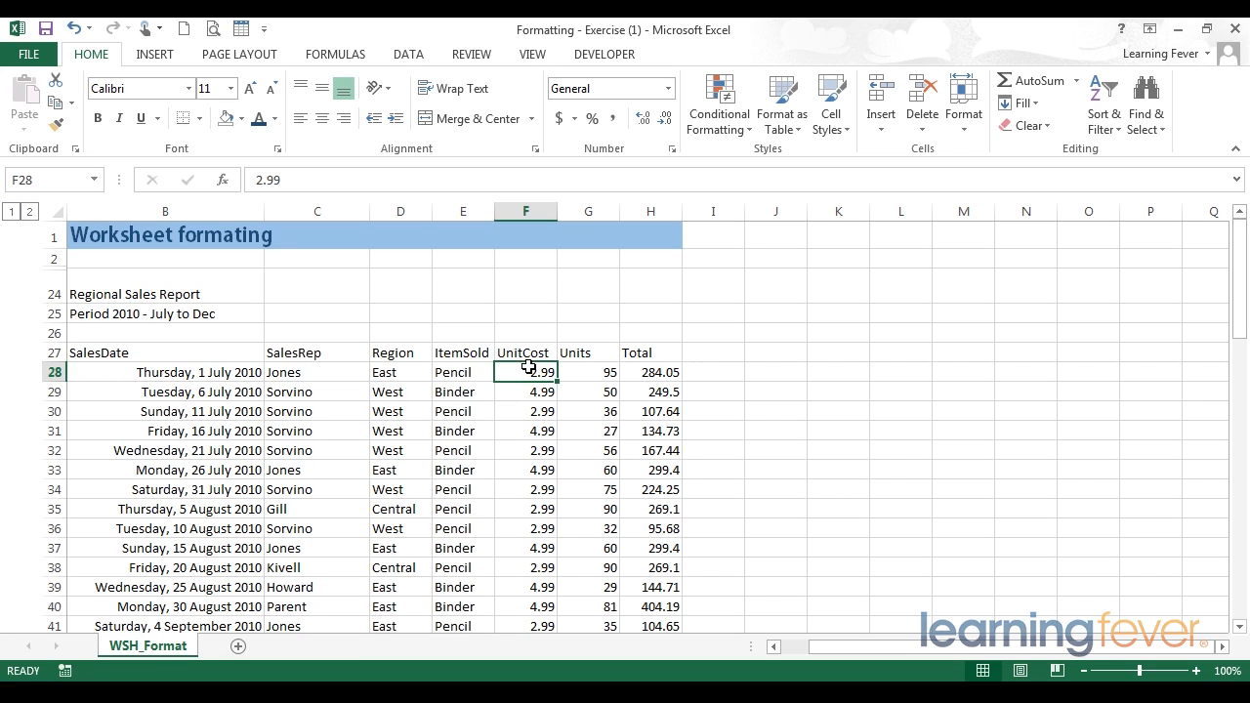
{"action": "key", "text": "ctrl+shift+Down"}
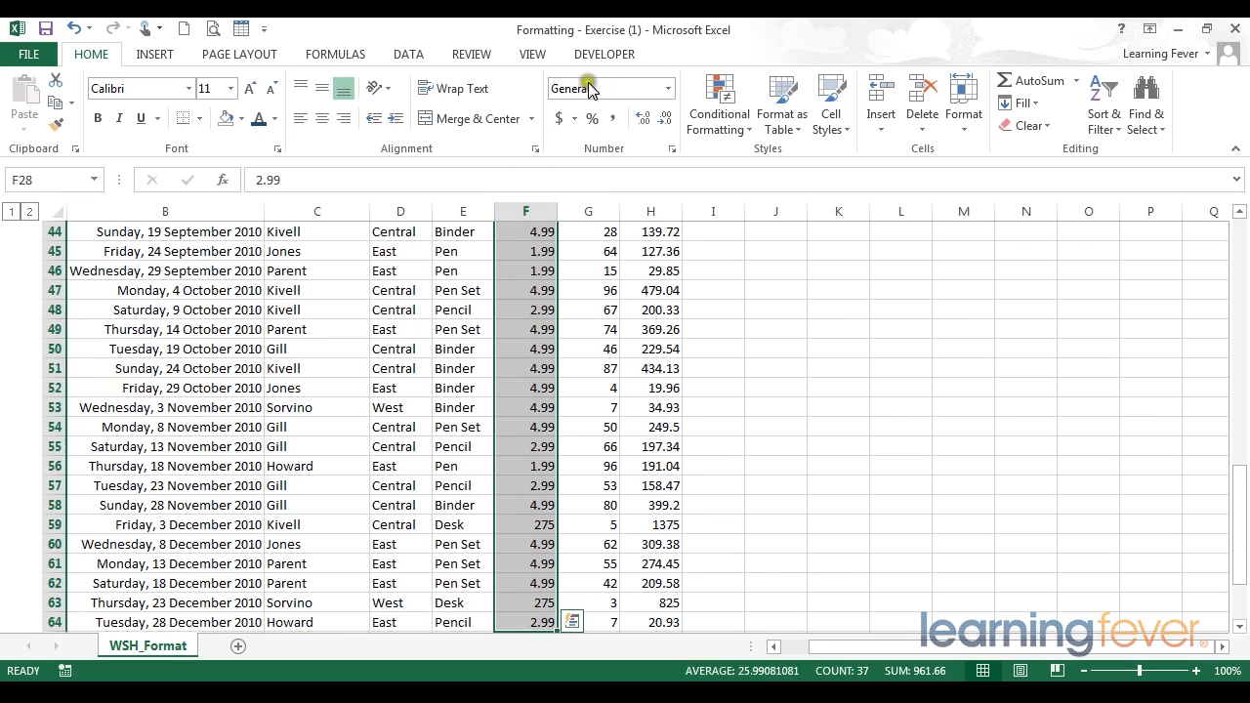
{"action": "left_click", "coordinate": [668, 89]}
{"action": "left_click", "coordinate": [668, 90]}
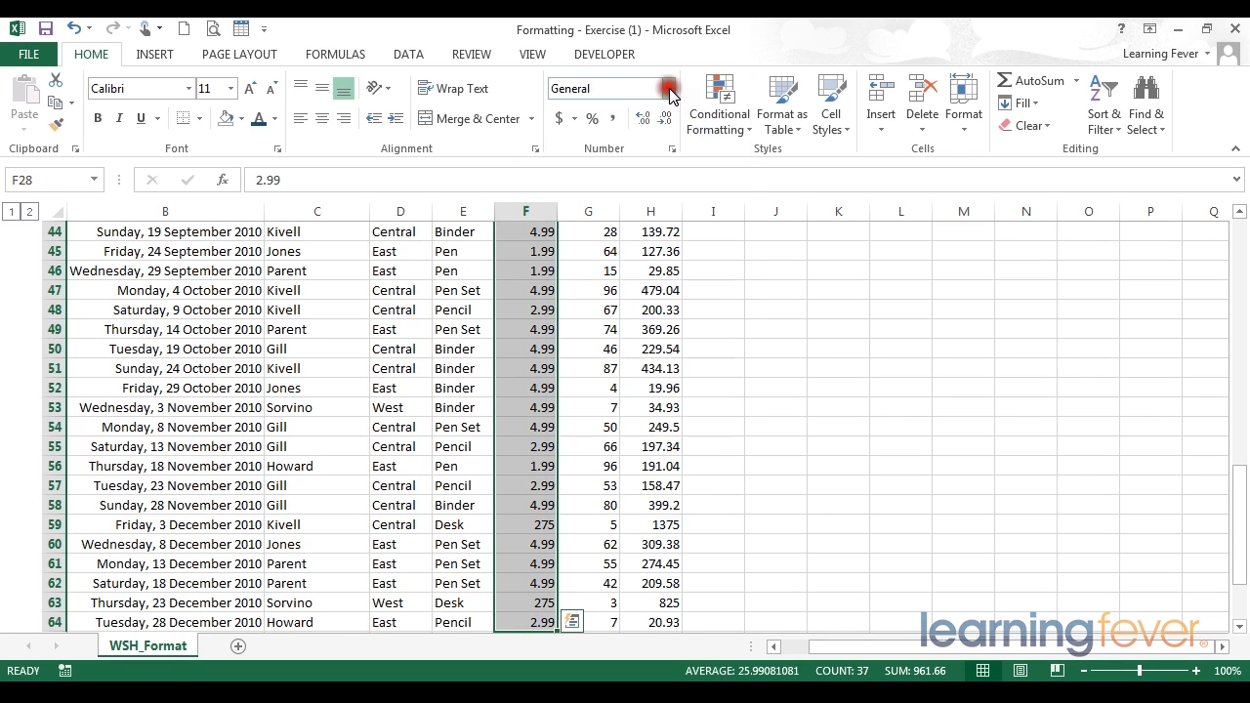
{"action": "left_click", "coordinate": [668, 90]}
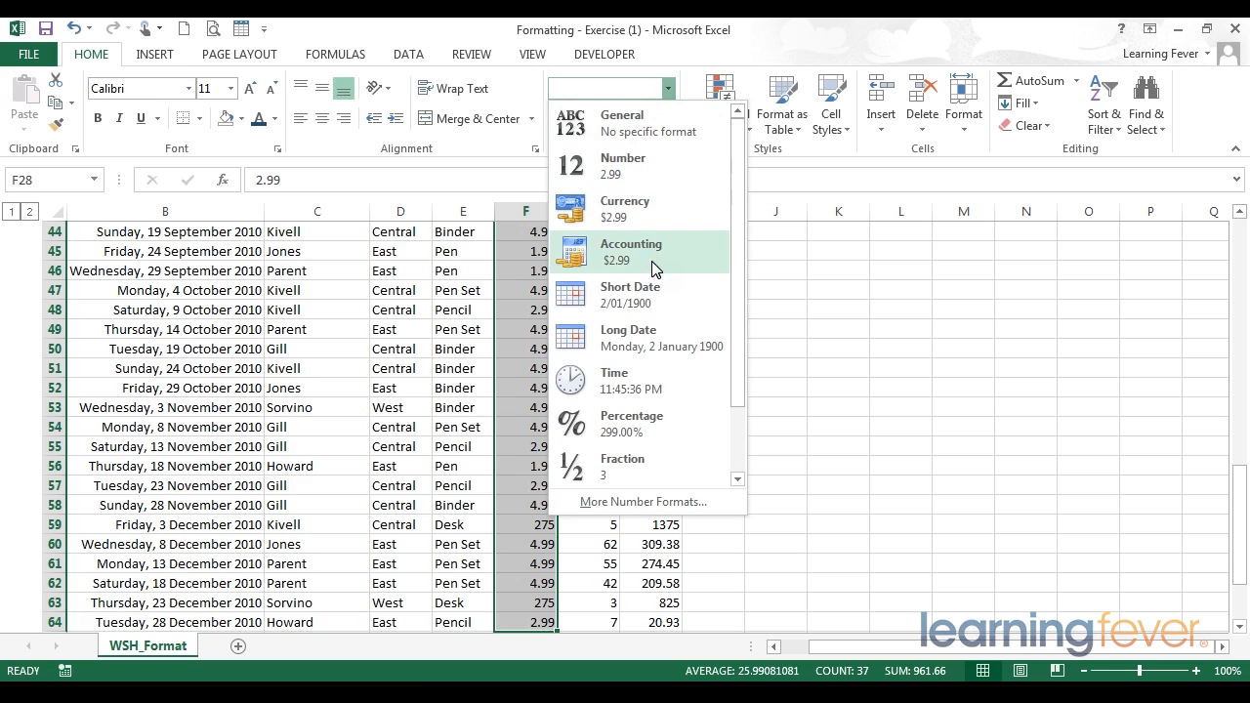
{"action": "left_click", "coordinate": [654, 205]}
{"action": "left_click", "coordinate": [662, 204]}
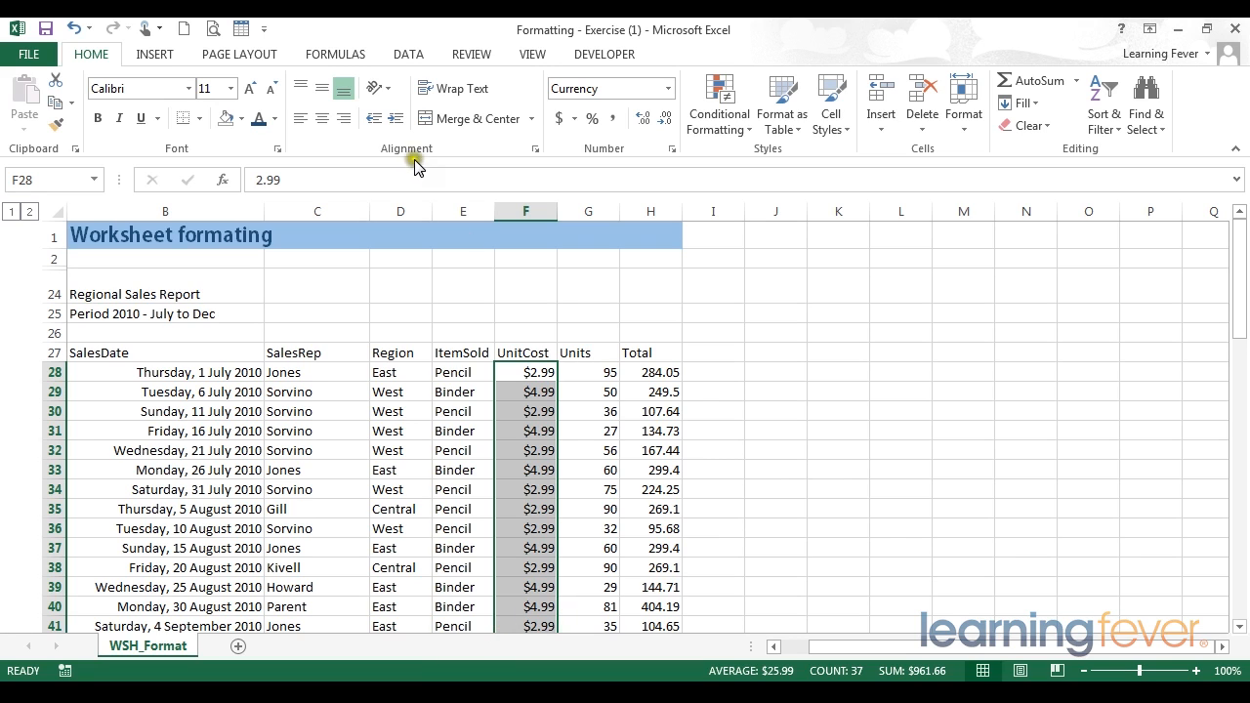
- Inspect the stored value behind the currency format in the first UnitCost cell, F28
{"action": "left_click", "coordinate": [315, 179]}
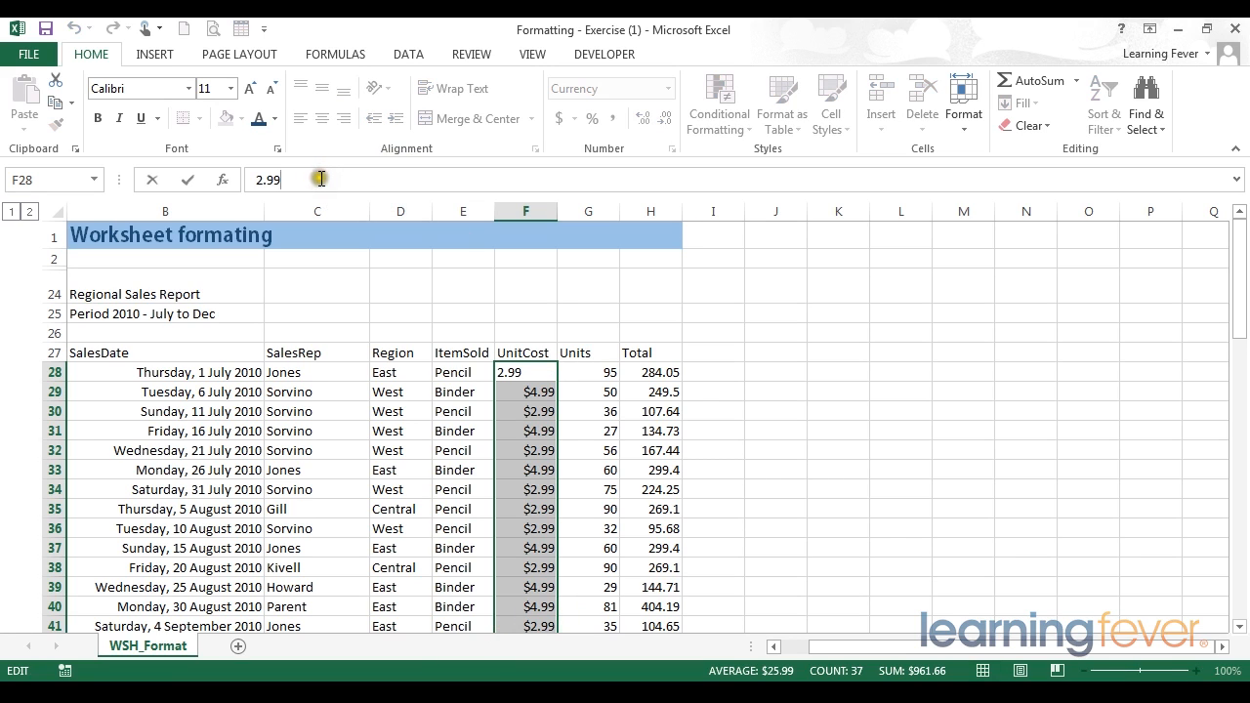
{"action": "left_click", "coordinate": [332, 178]}
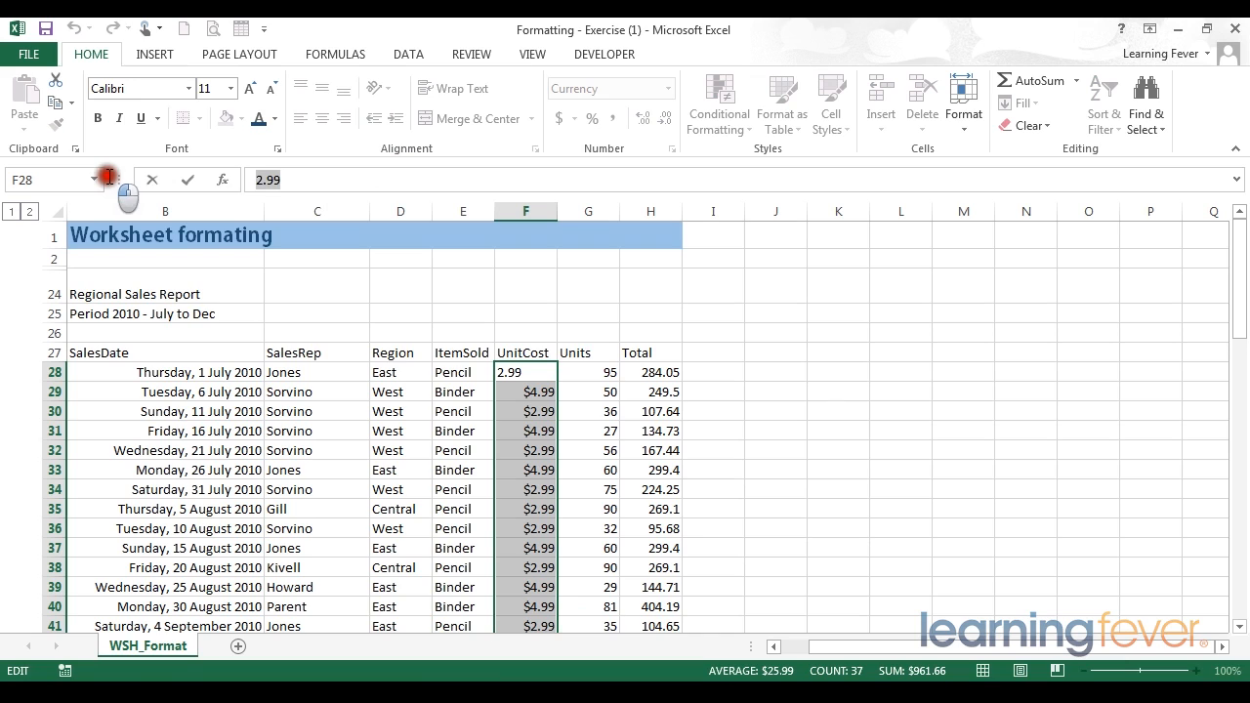
{"action": "left_click", "coordinate": [276, 179]}
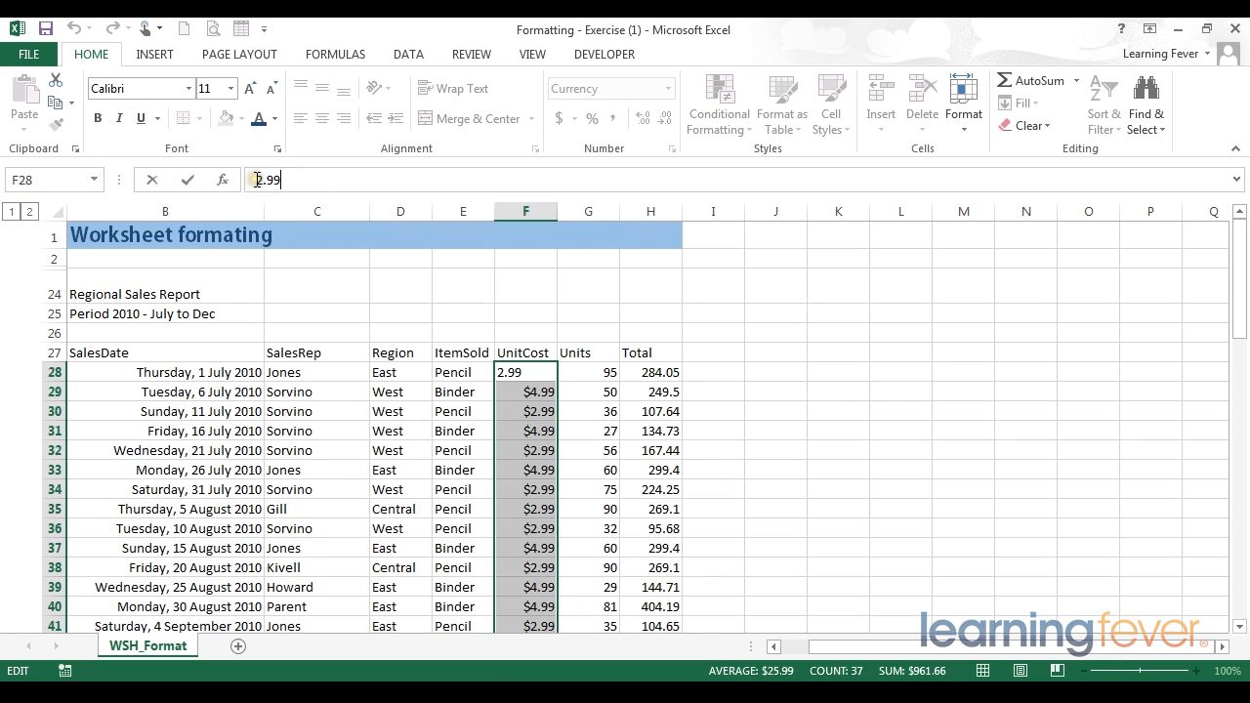
{"action": "left_click", "coordinate": [259, 179]}
{"action": "left_click", "coordinate": [281, 180]}
{"action": "key", "text": "Return"}
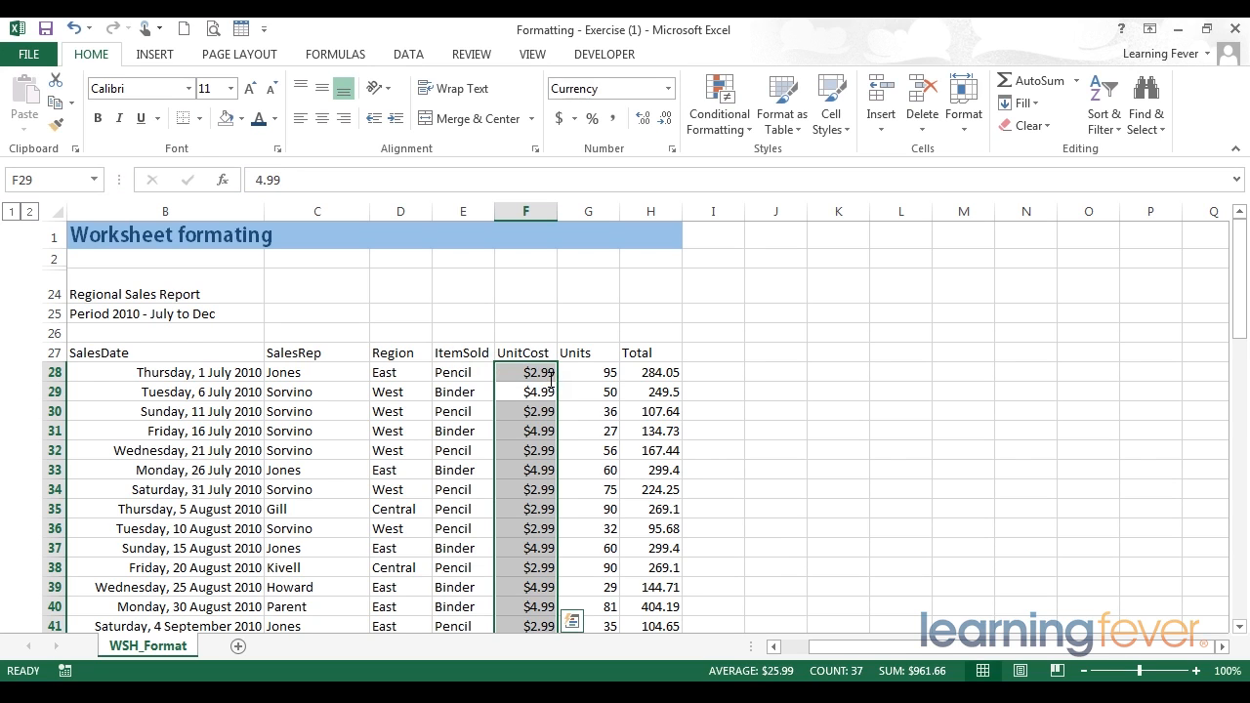
{"action": "left_click", "coordinate": [539, 314]}
{"action": "left_click", "coordinate": [532, 371]}
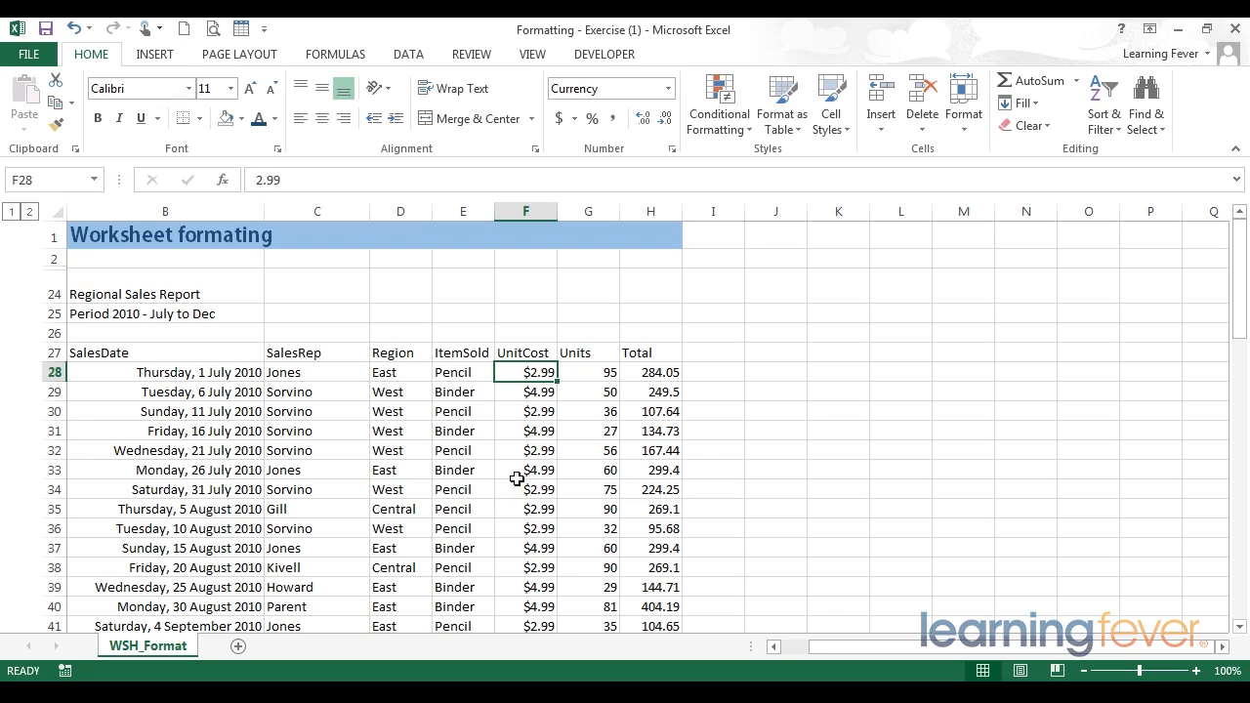
{"action": "left_click", "coordinate": [517, 476]}
- Apply the Currency number format to all Total values from H28 down
{"action": "left_click", "coordinate": [596, 354]}
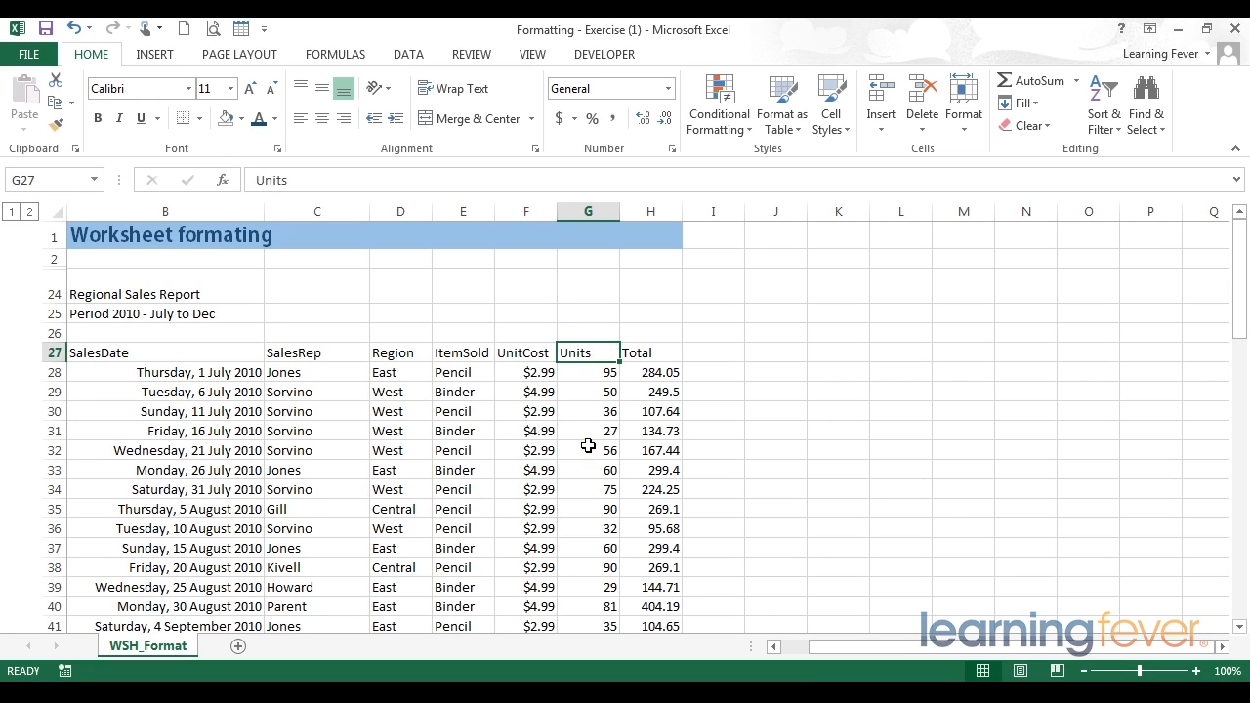
{"action": "key", "text": "Down"}
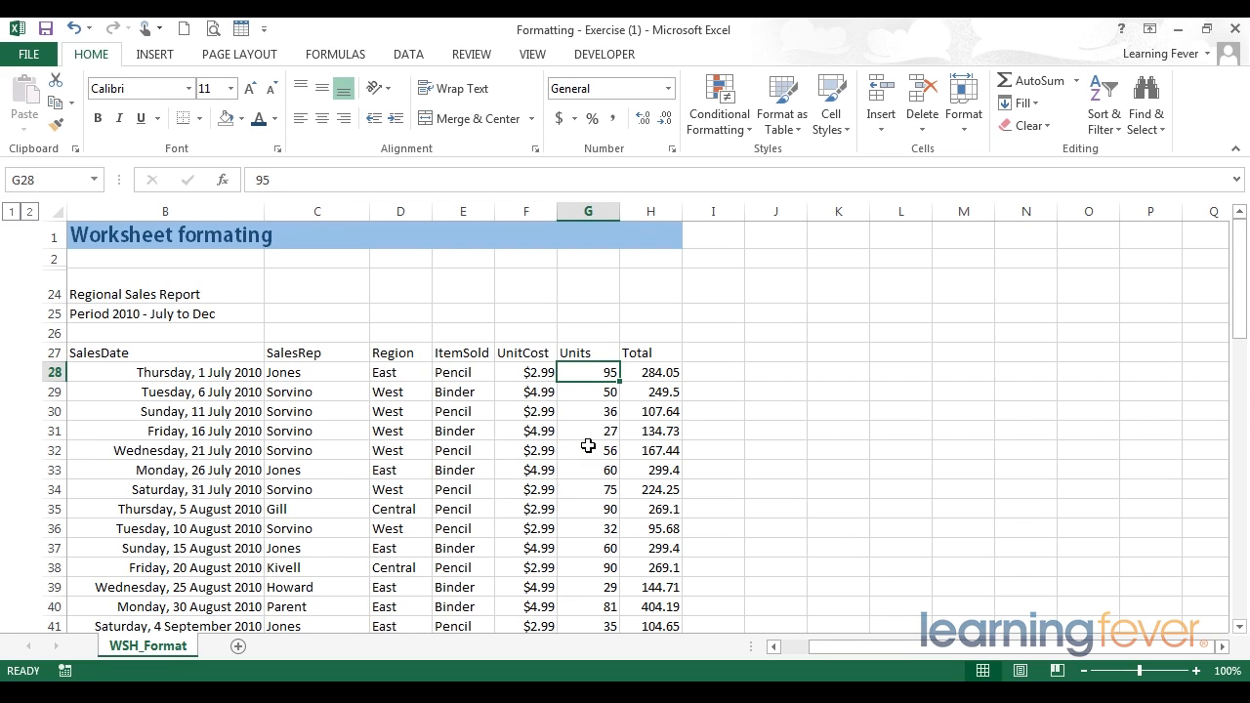
{"action": "key", "text": "Right"}
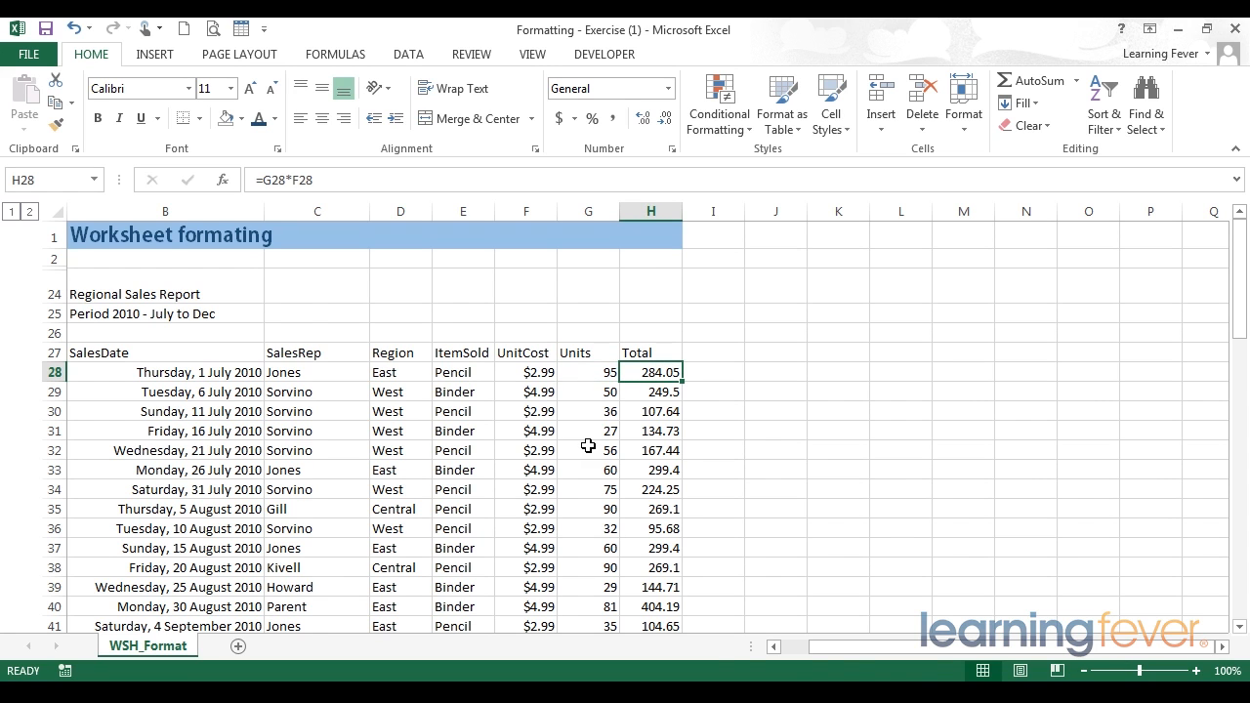
{"action": "key", "text": "ctrl+shift+Down"}
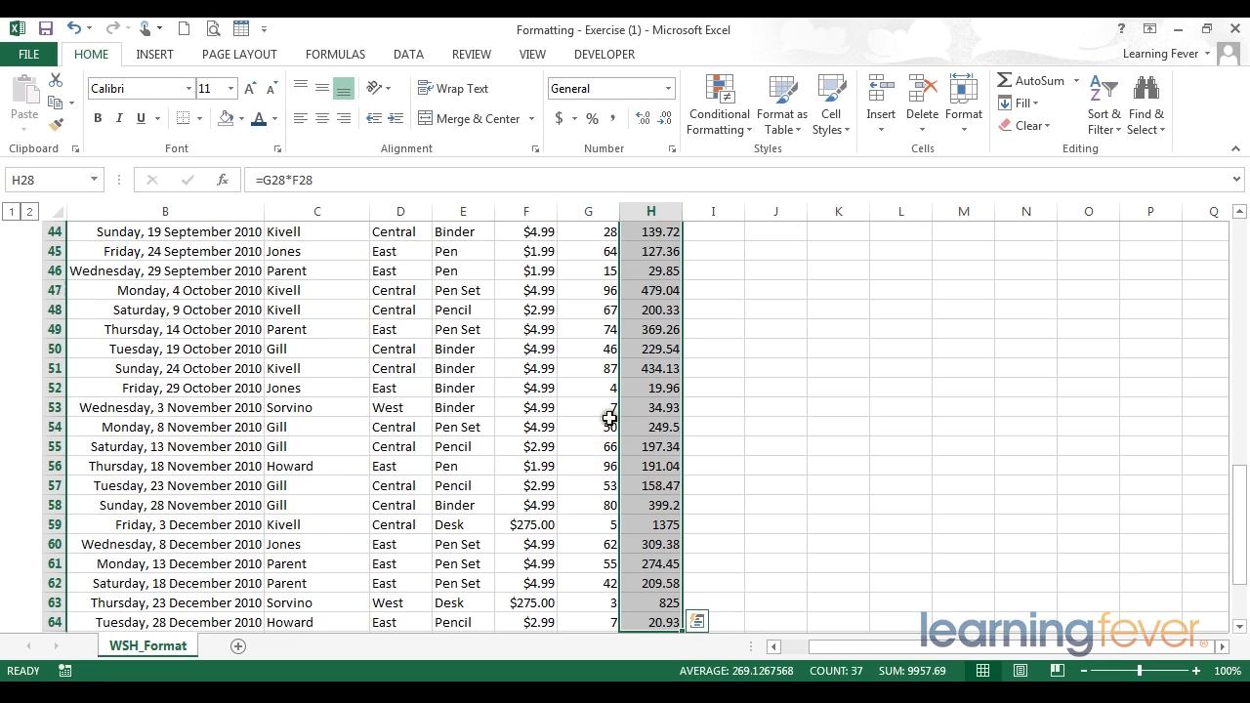
{"action": "left_click", "coordinate": [668, 89]}
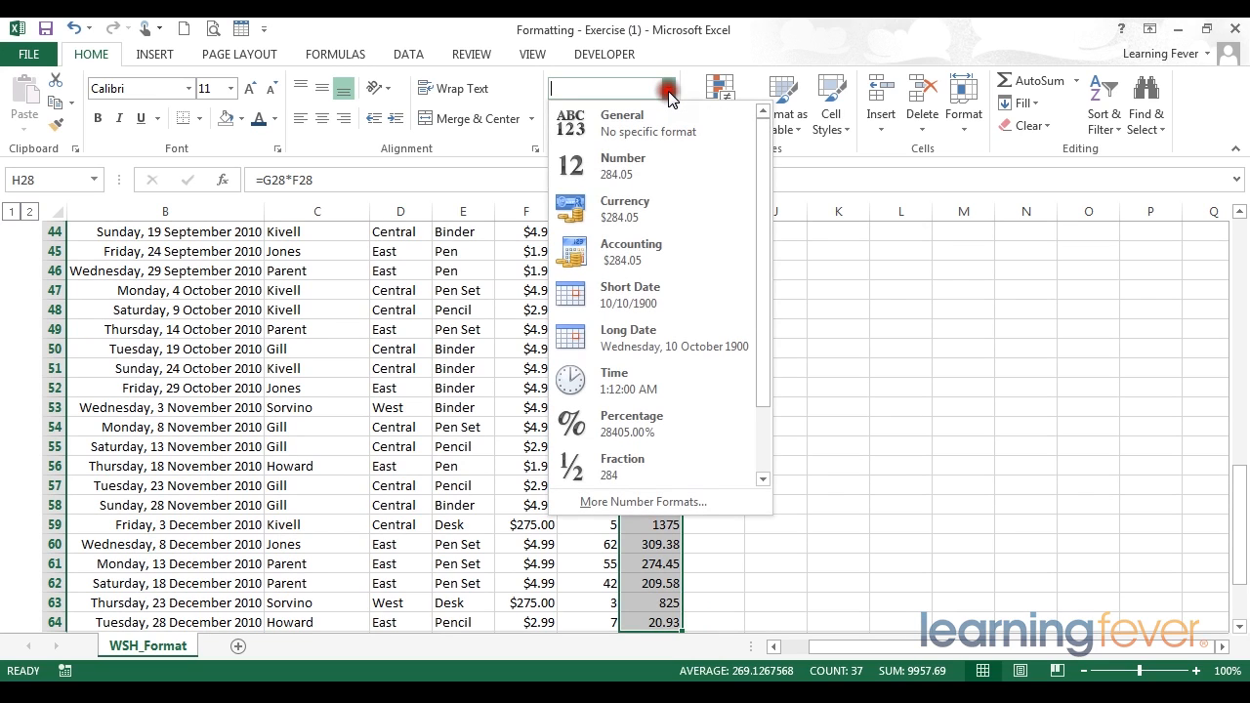
{"action": "left_click", "coordinate": [605, 191]}
{"action": "left_click", "coordinate": [602, 210]}
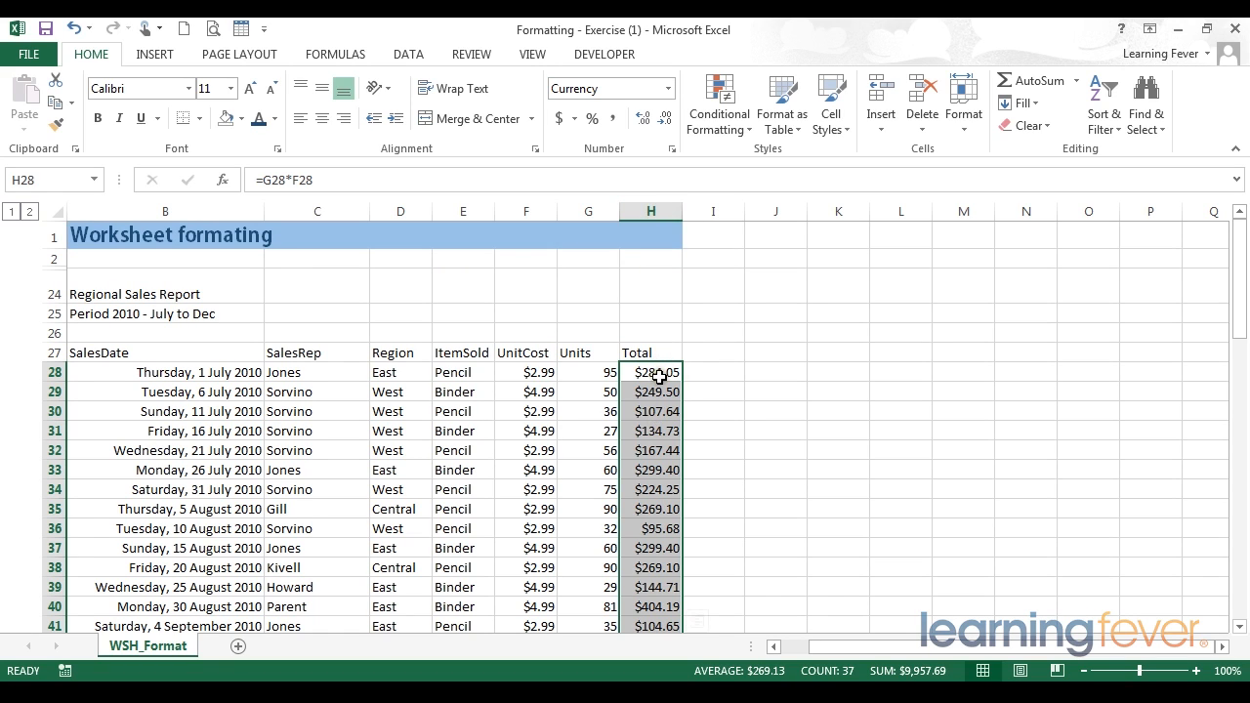
- Reduce the Total column's currency values to zero decimal places
{"action": "left_click", "coordinate": [666, 118]}
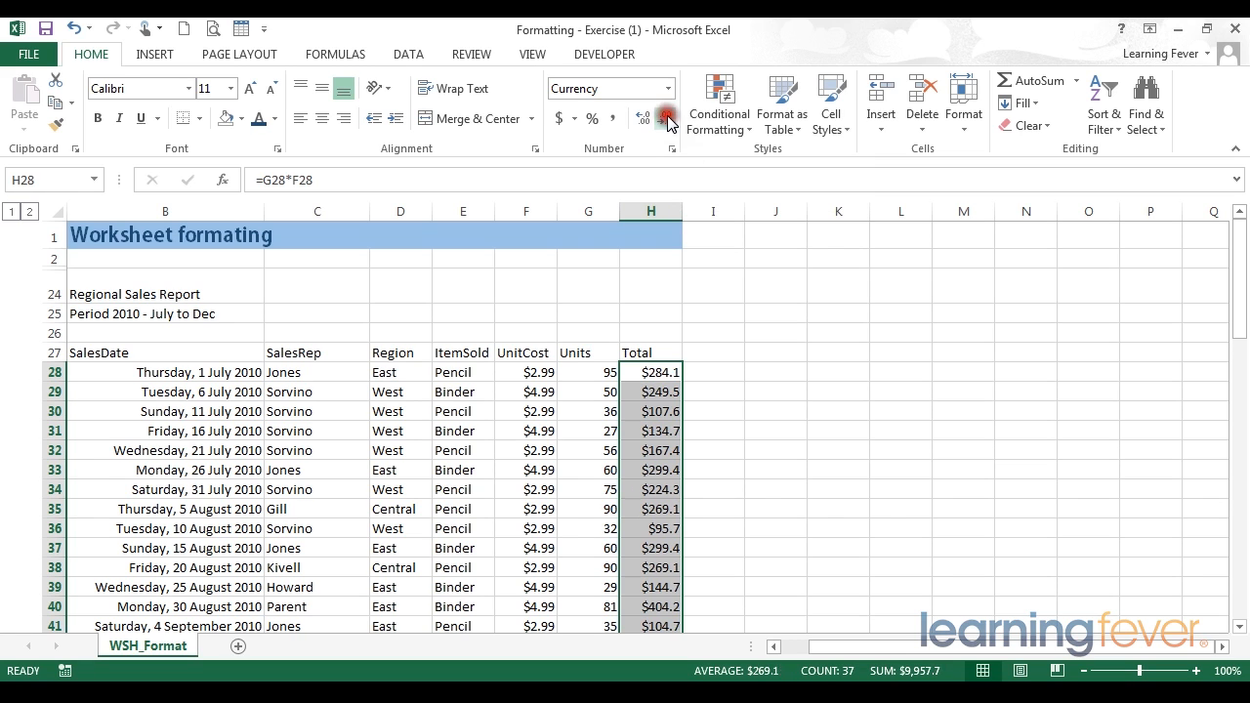
{"action": "left_click", "coordinate": [665, 118]}
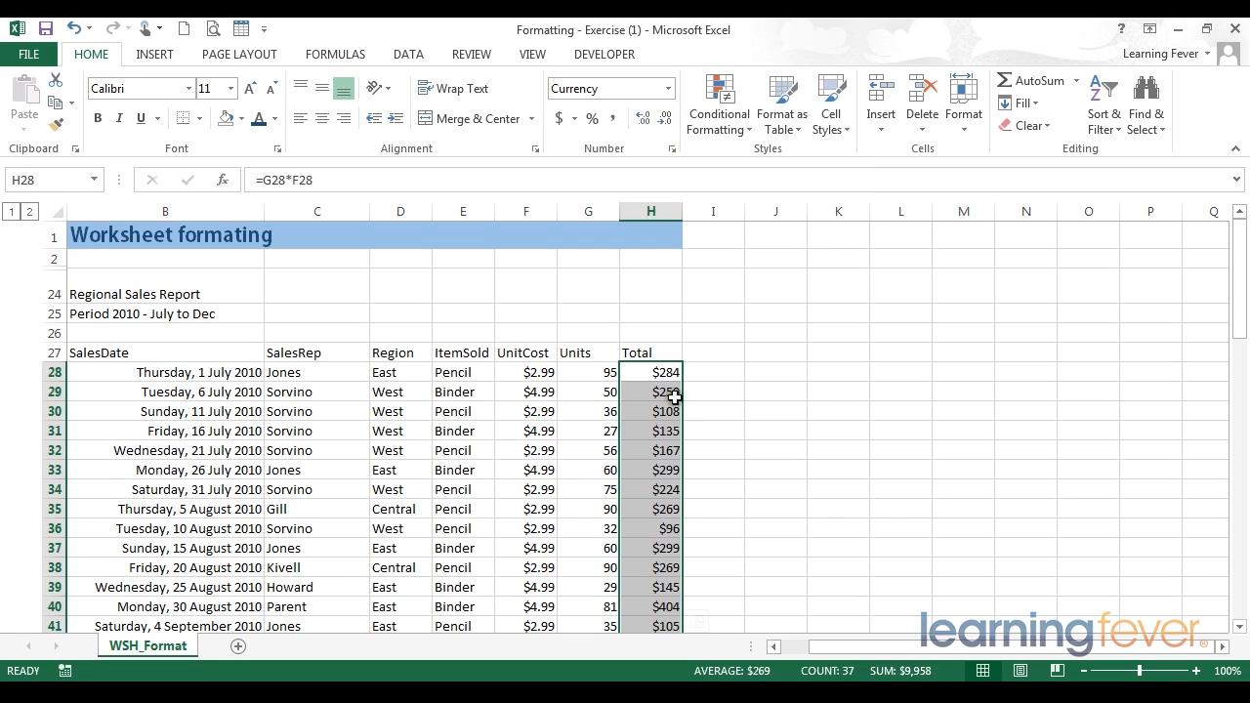
{"action": "left_click", "coordinate": [723, 473]}
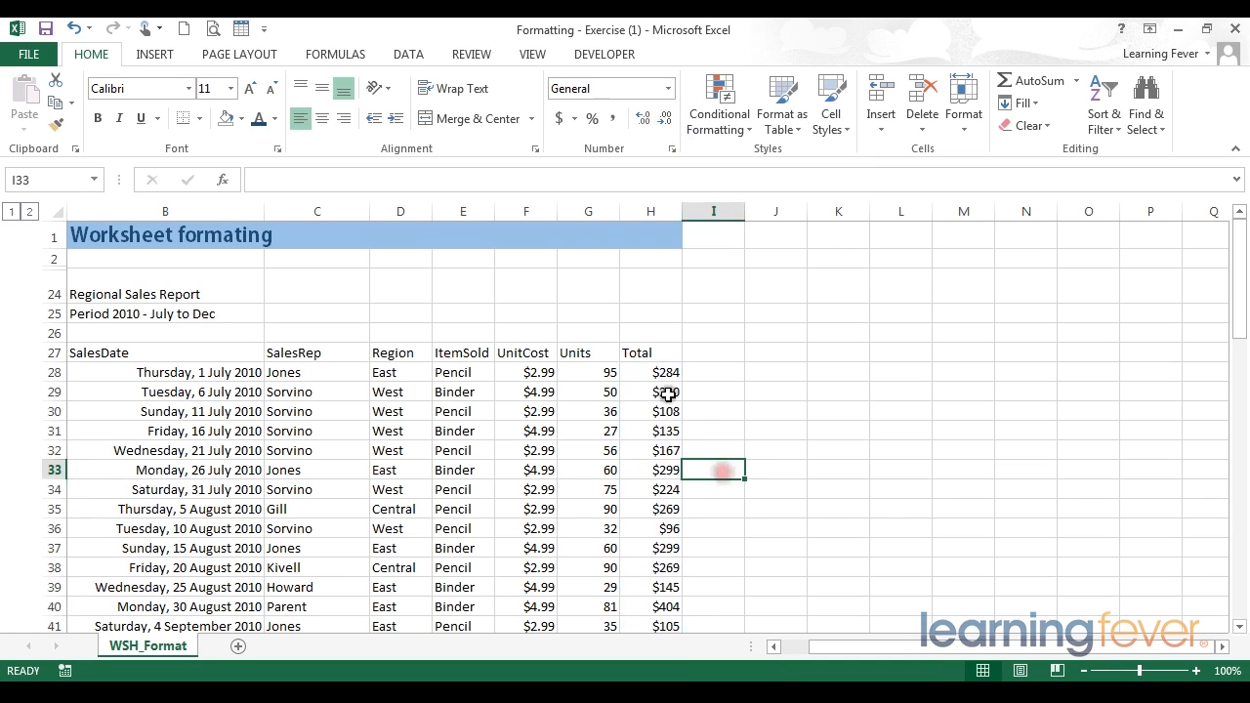
{"action": "left_click", "coordinate": [647, 369]}
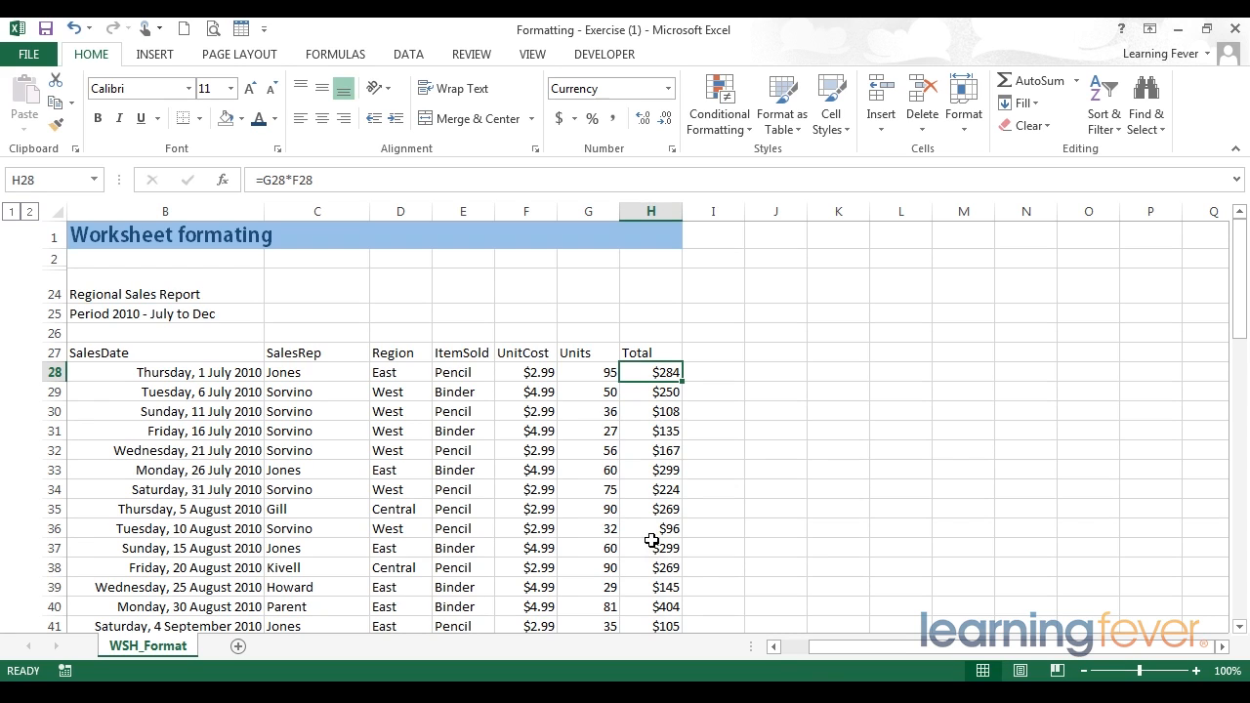
{"action": "left_click", "coordinate": [650, 488]}
{"action": "left_click", "coordinate": [584, 449]}
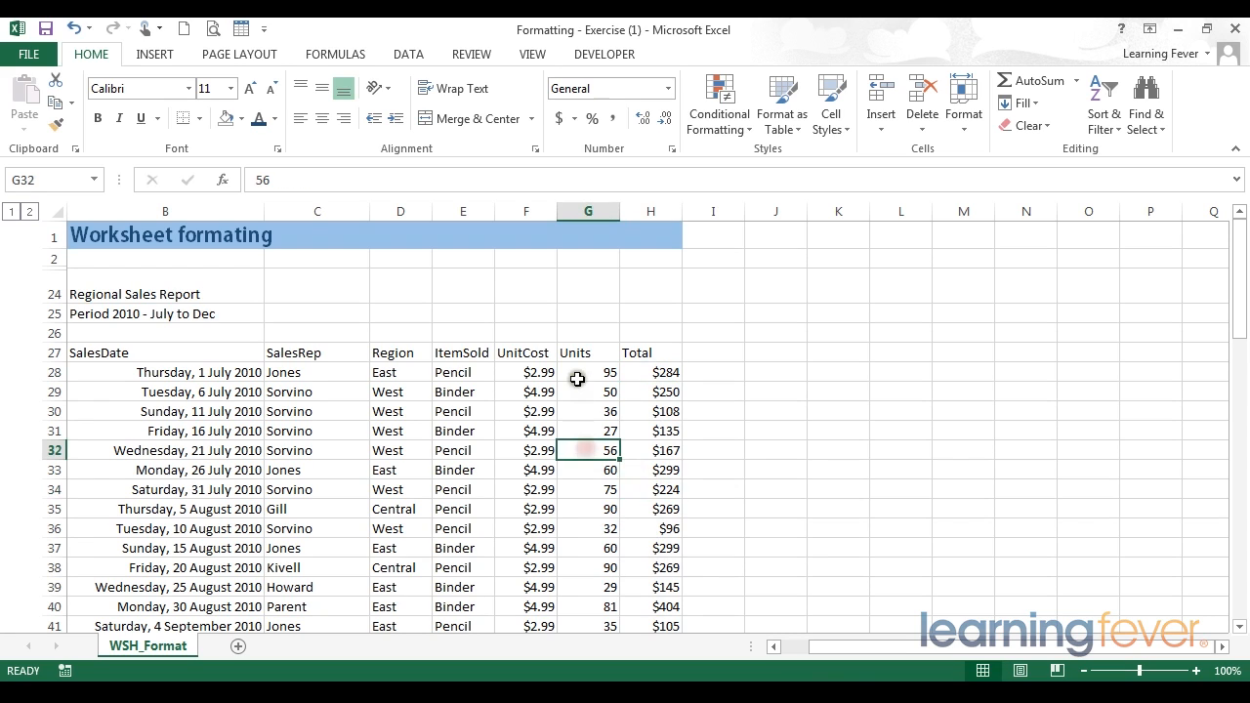
{"action": "left_click", "coordinate": [580, 372]}
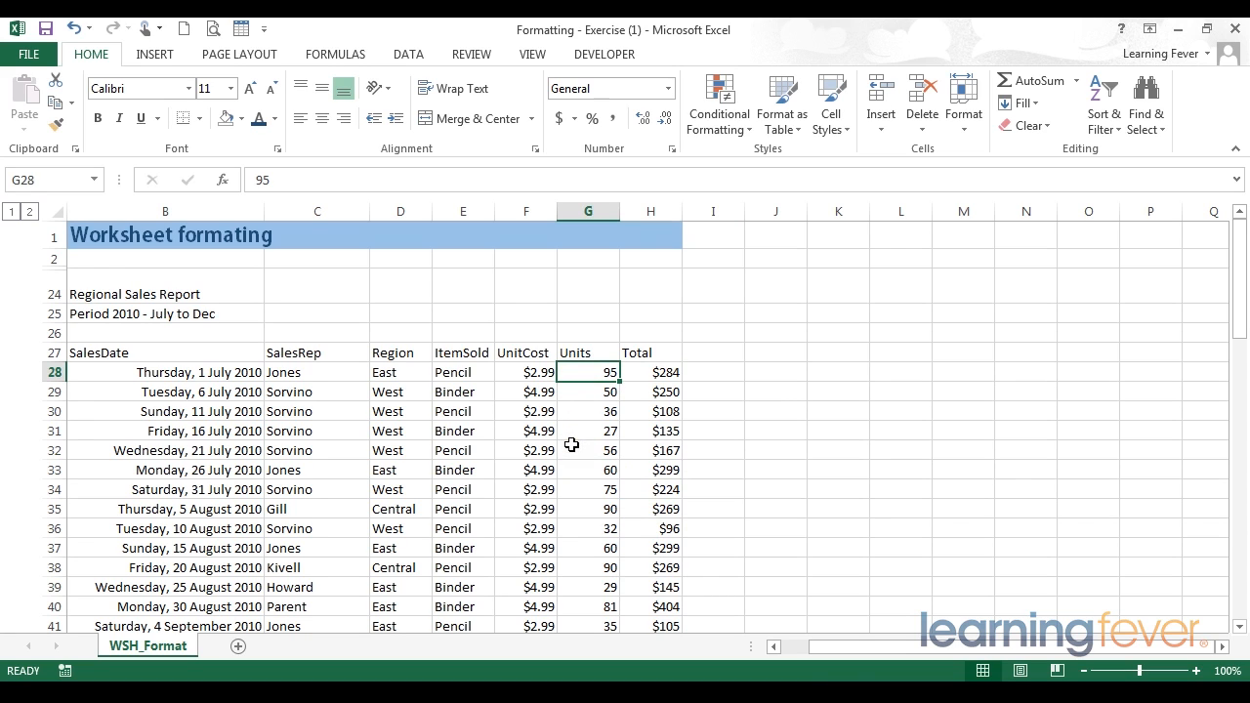
- Enter 10% in cell I28, beside the first Total value, and reselect that cell
{"action": "left_click", "coordinate": [718, 371]}
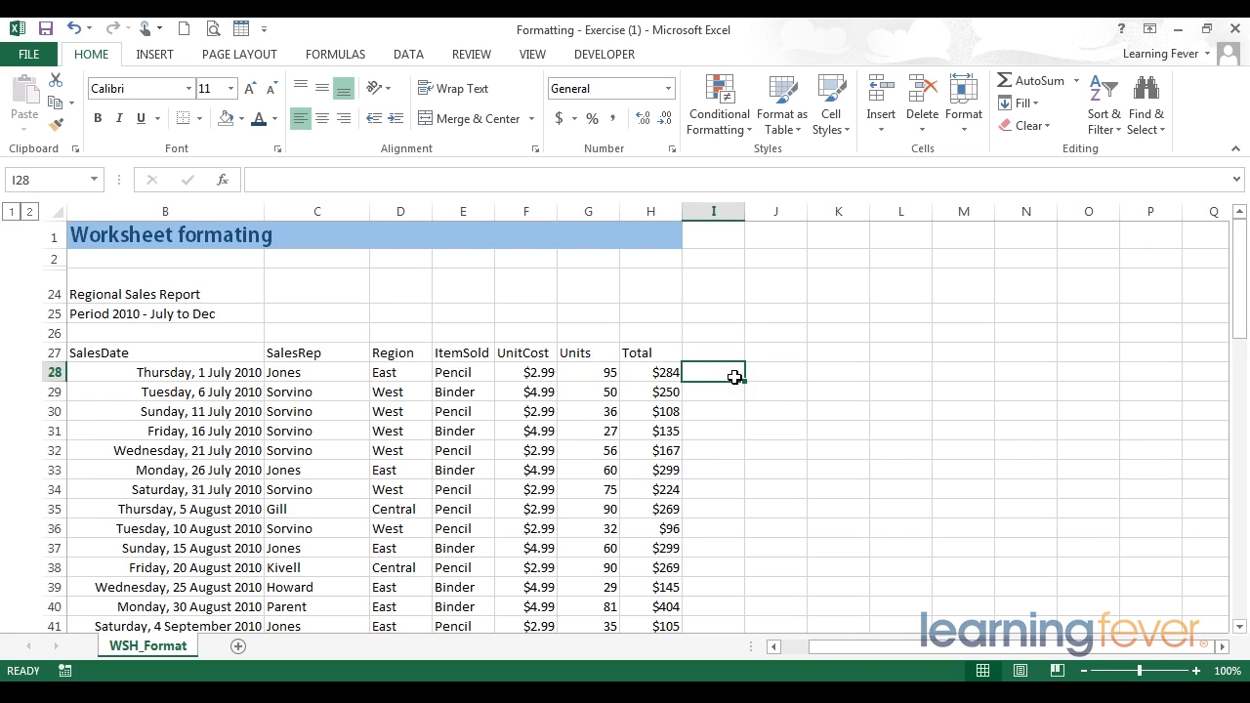
{"action": "type", "text": "10"}
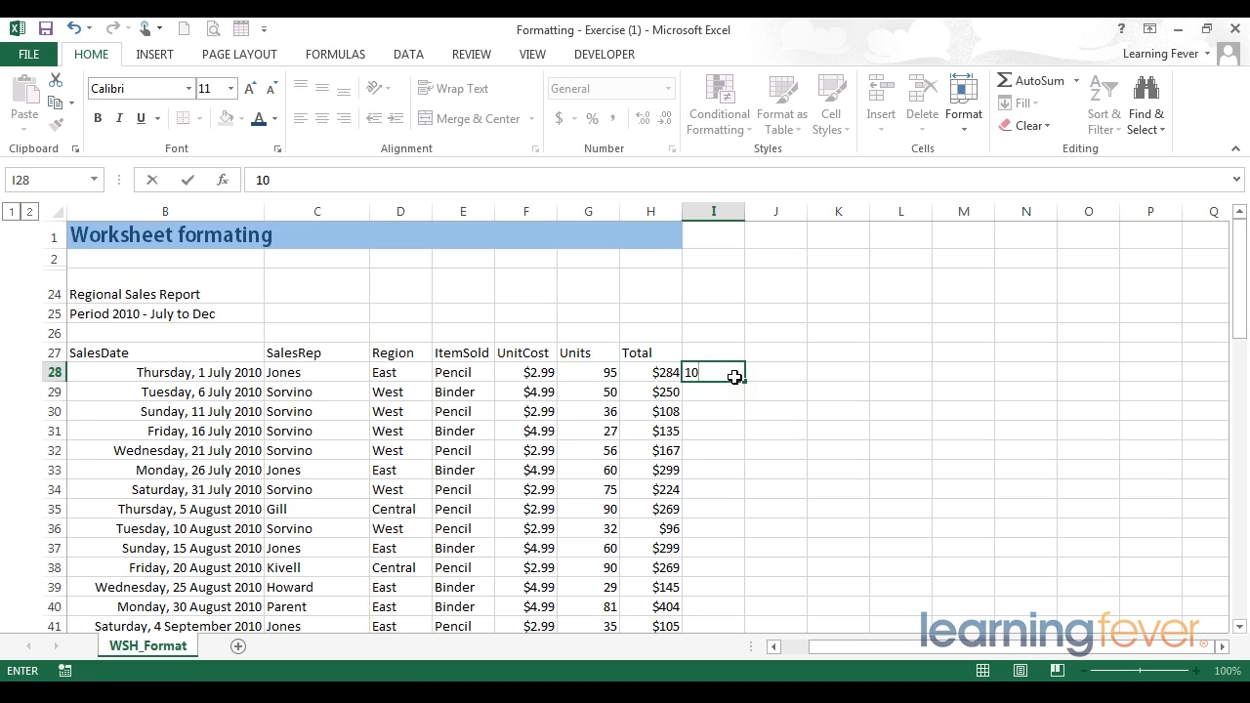
{"action": "type", "text": "%"}
{"action": "key", "text": "Return"}
{"action": "left_click", "coordinate": [734, 377]}
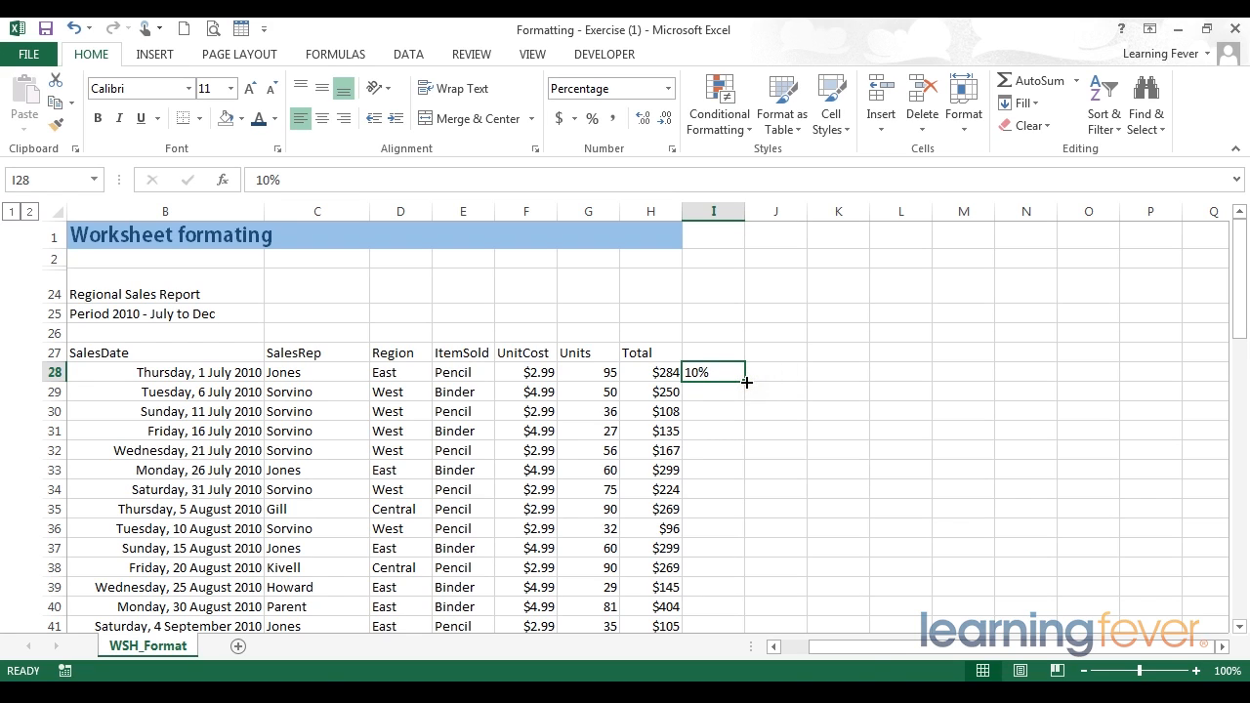
- Fill the 10% value from I28 down alongside all Total rows and enter the heading Sales Tax in I27
{"action": "double_click", "coordinate": [746, 381]}
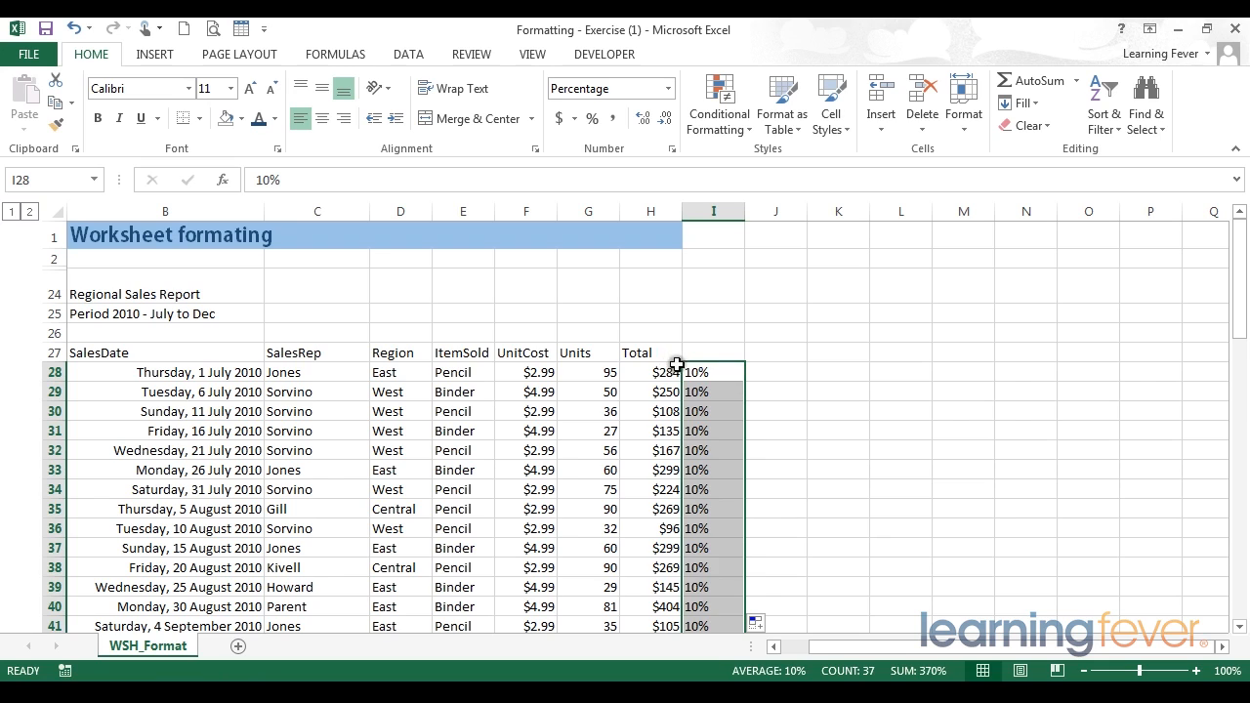
{"action": "left_click_drag", "start_coordinate": [704, 372], "coordinate": [701, 528]}
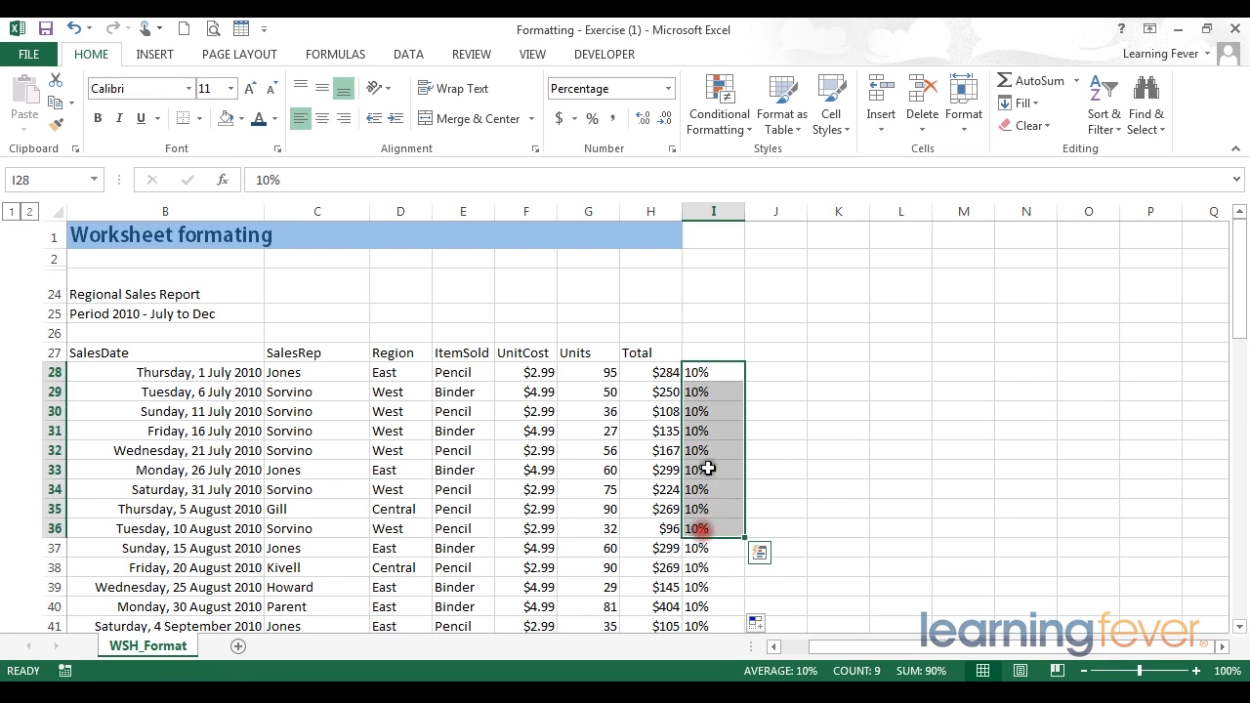
{"action": "left_click", "coordinate": [713, 353]}
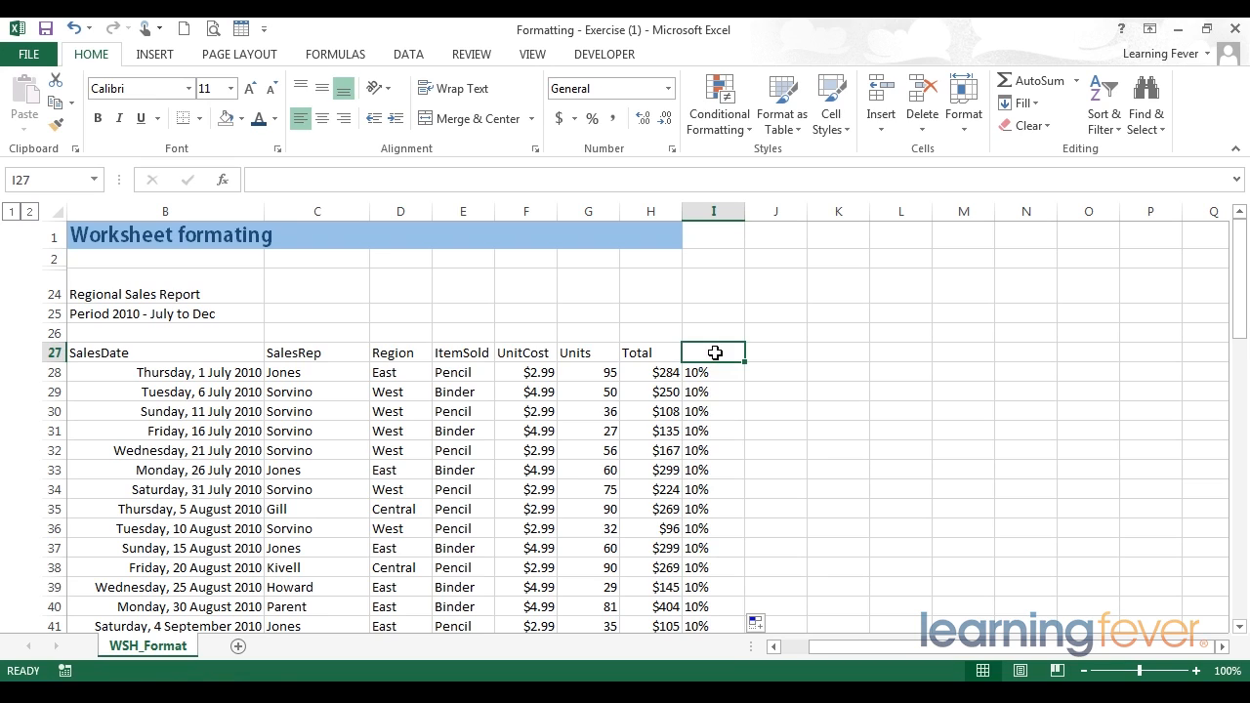
{"action": "type", "text": "Sales Tax"}
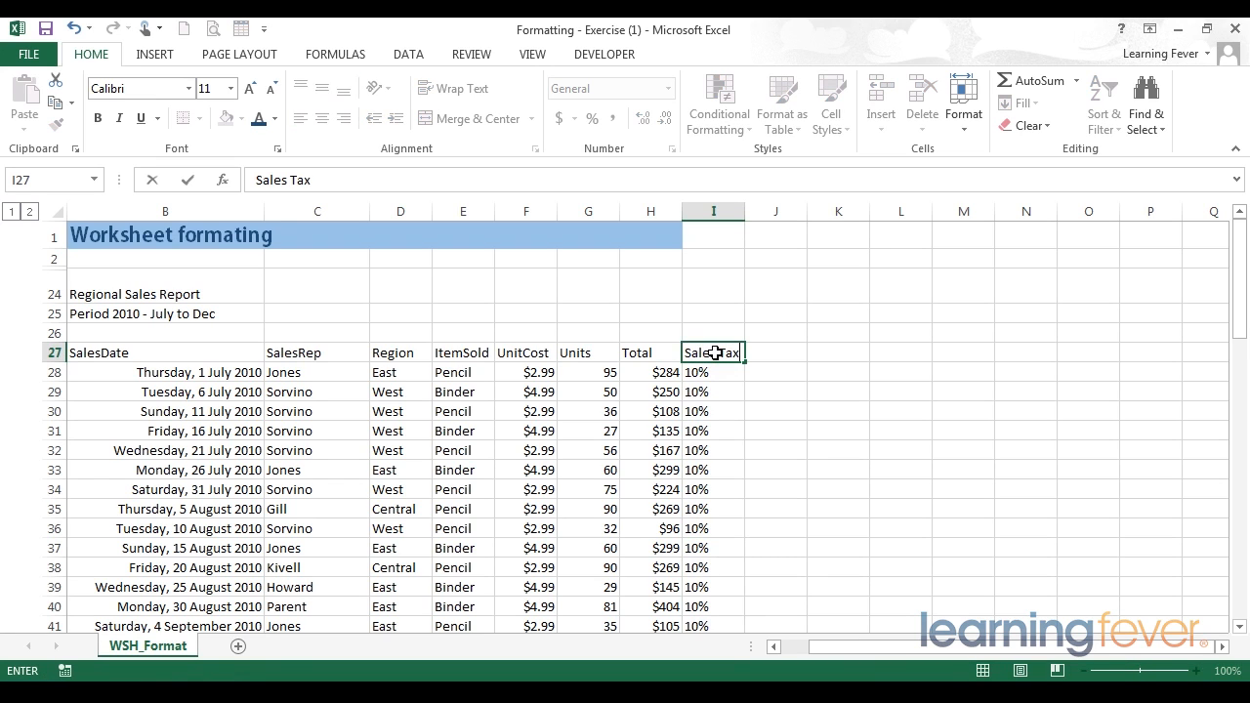
{"action": "key", "text": "Return"}
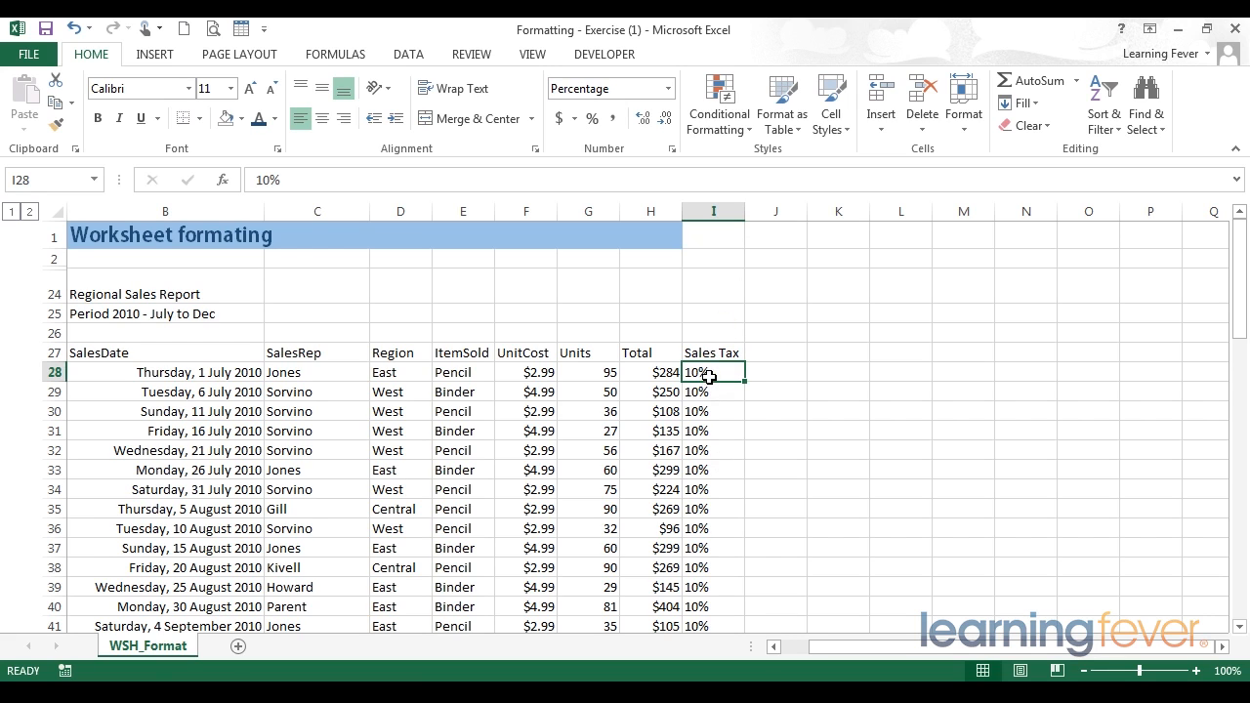
- Apply the Number format to the first Sales Tax value, I28
{"action": "left_click", "coordinate": [623, 89]}
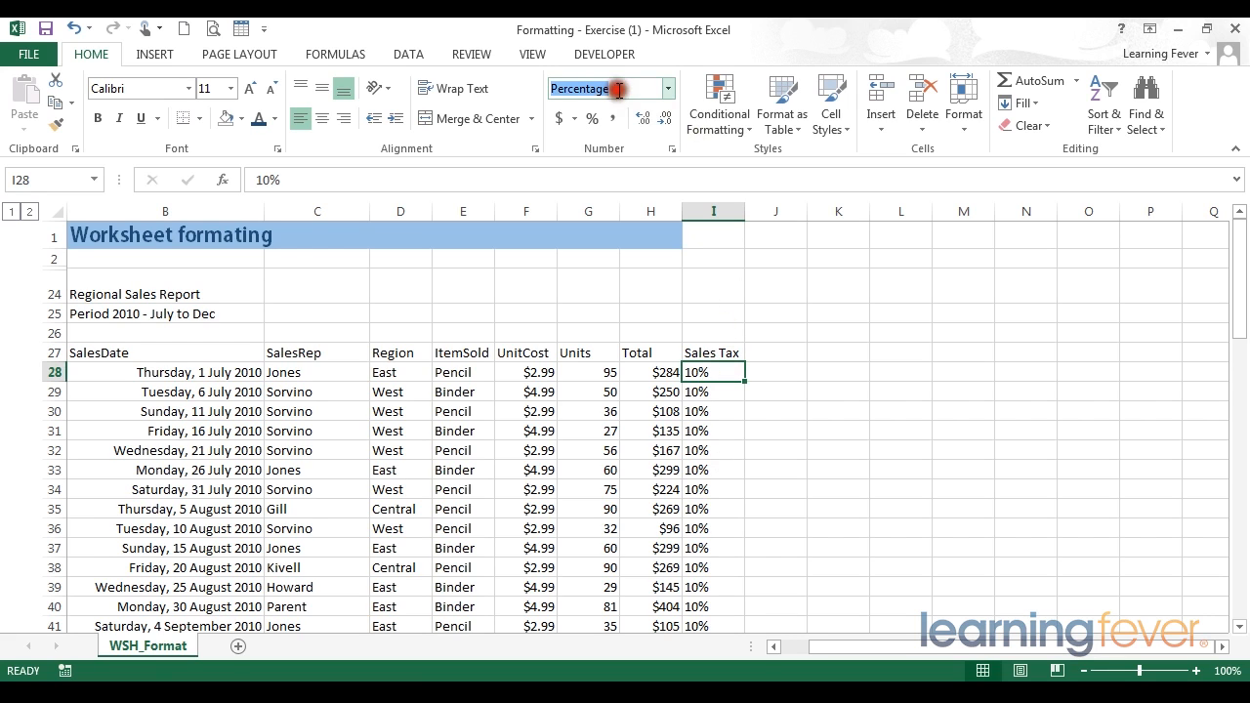
{"action": "left_click", "coordinate": [668, 89]}
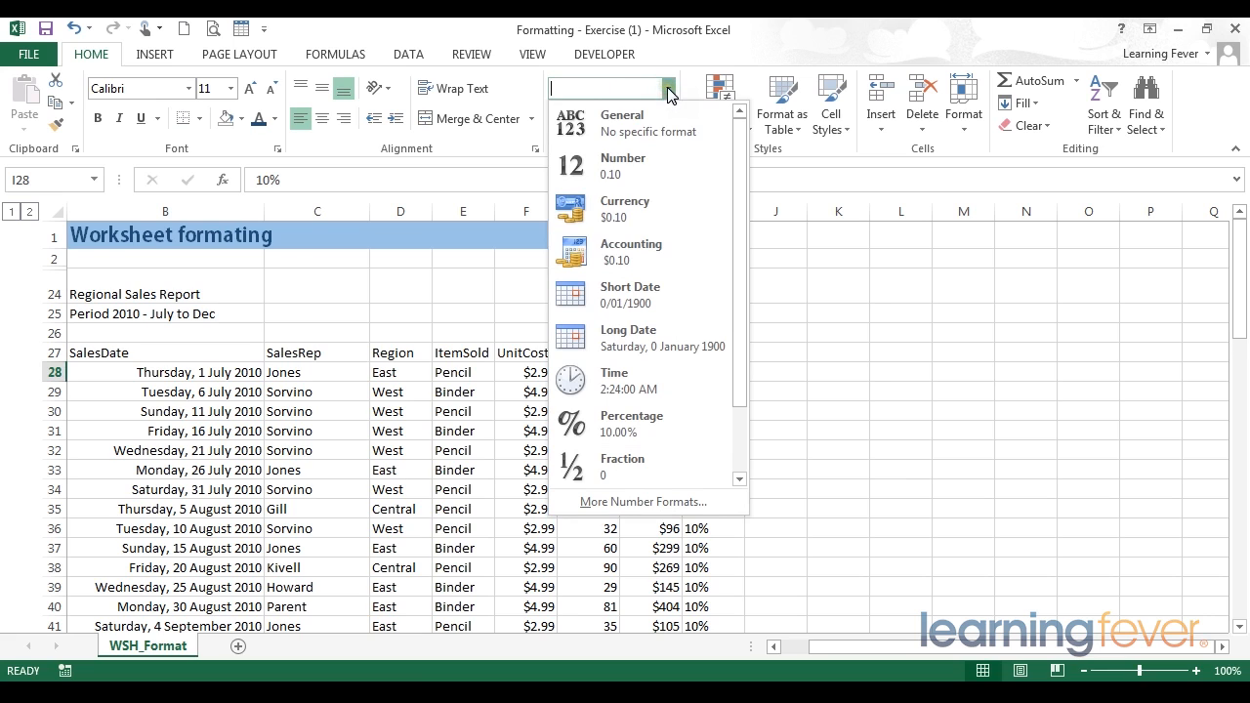
{"action": "left_click", "coordinate": [639, 166]}
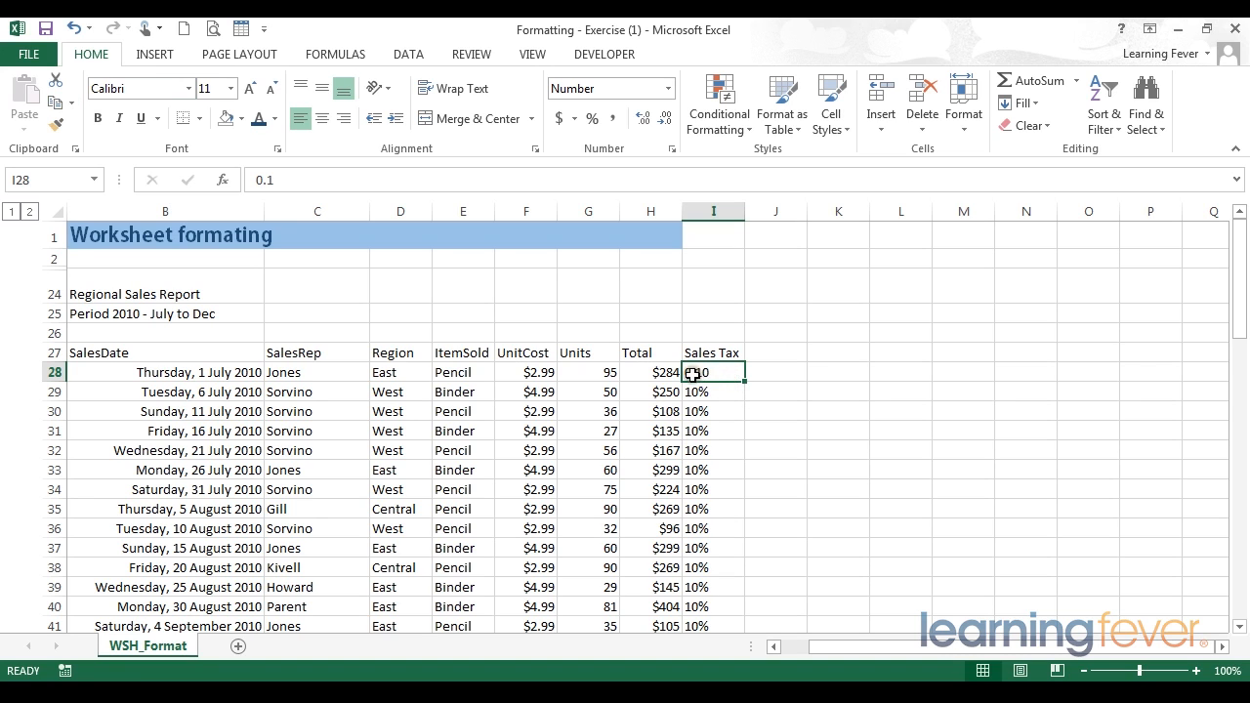
- Apply the Percentage format to I28 and try it with zero and two decimal places, settling on zero
{"action": "left_click", "coordinate": [667, 89]}
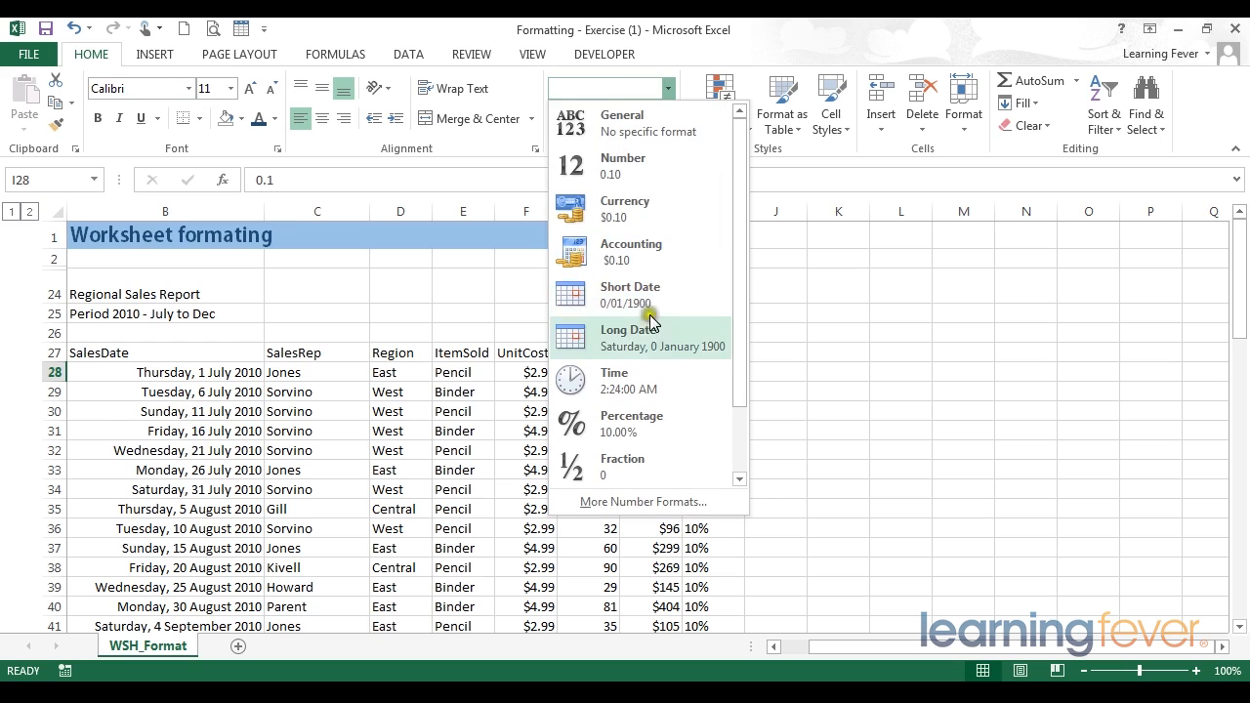
{"action": "left_click", "coordinate": [645, 424]}
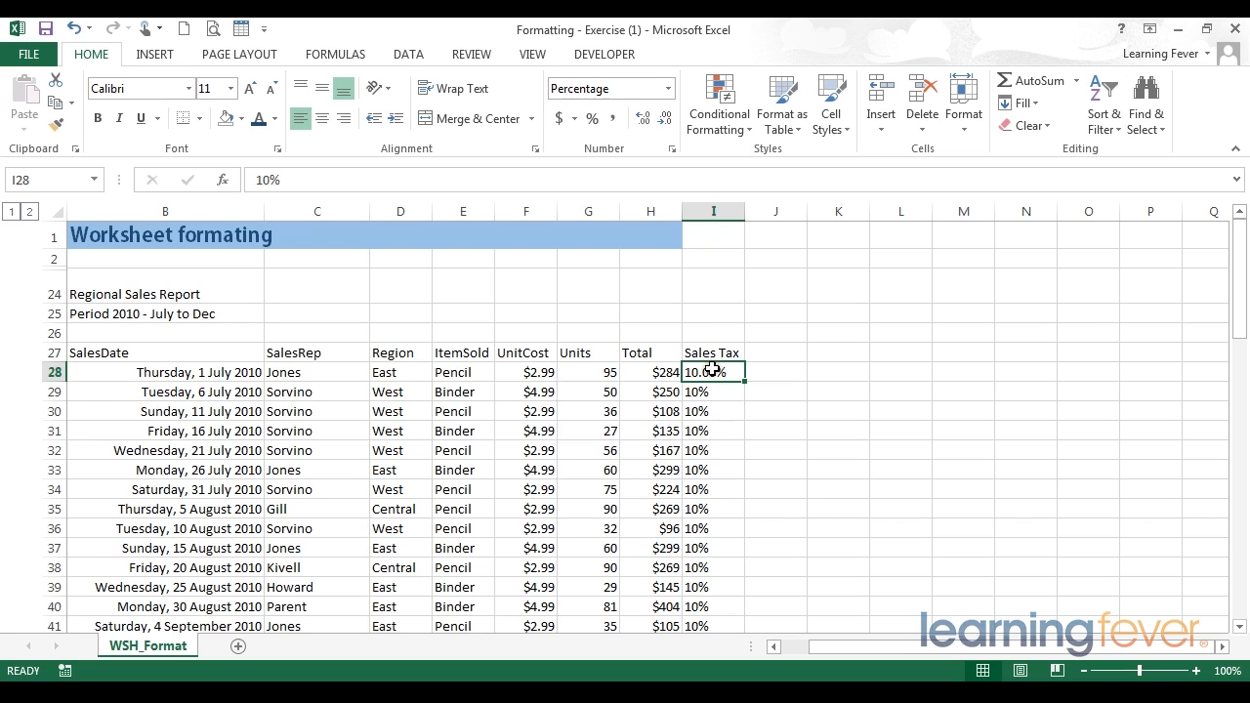
{"action": "left_click", "coordinate": [666, 119]}
{"action": "left_click", "coordinate": [666, 119]}
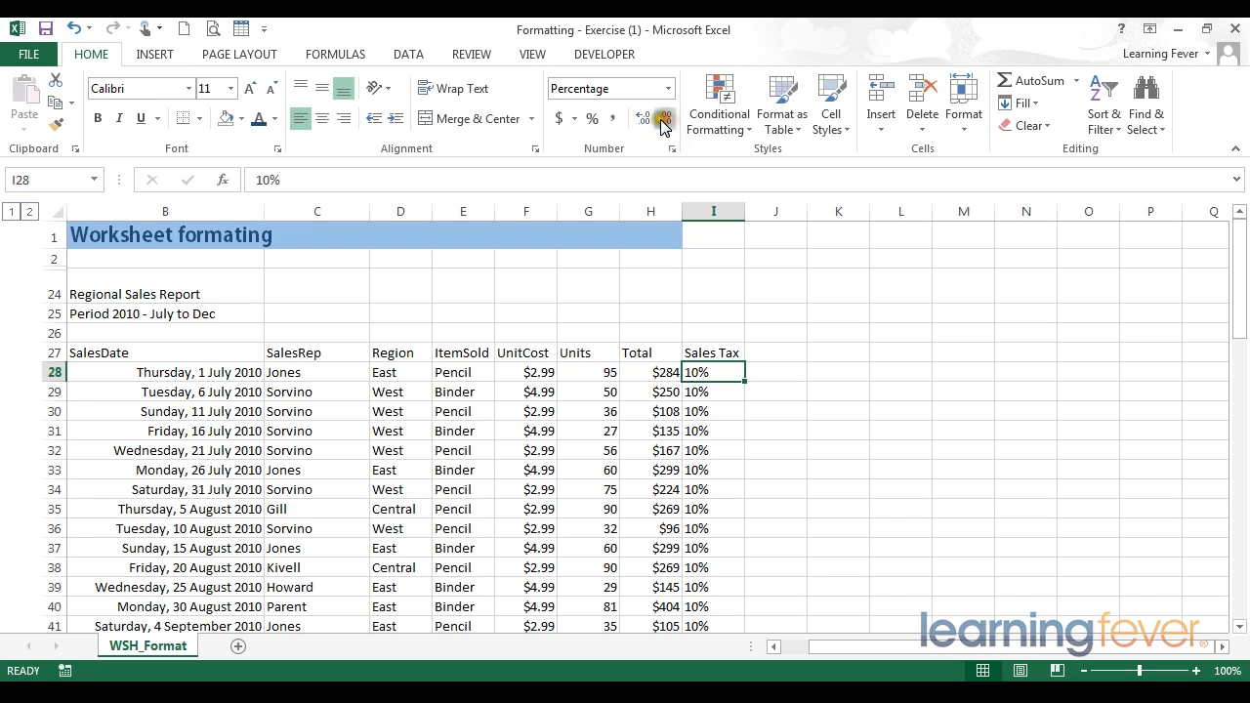
{"action": "left_click", "coordinate": [643, 118]}
{"action": "left_click", "coordinate": [643, 118]}
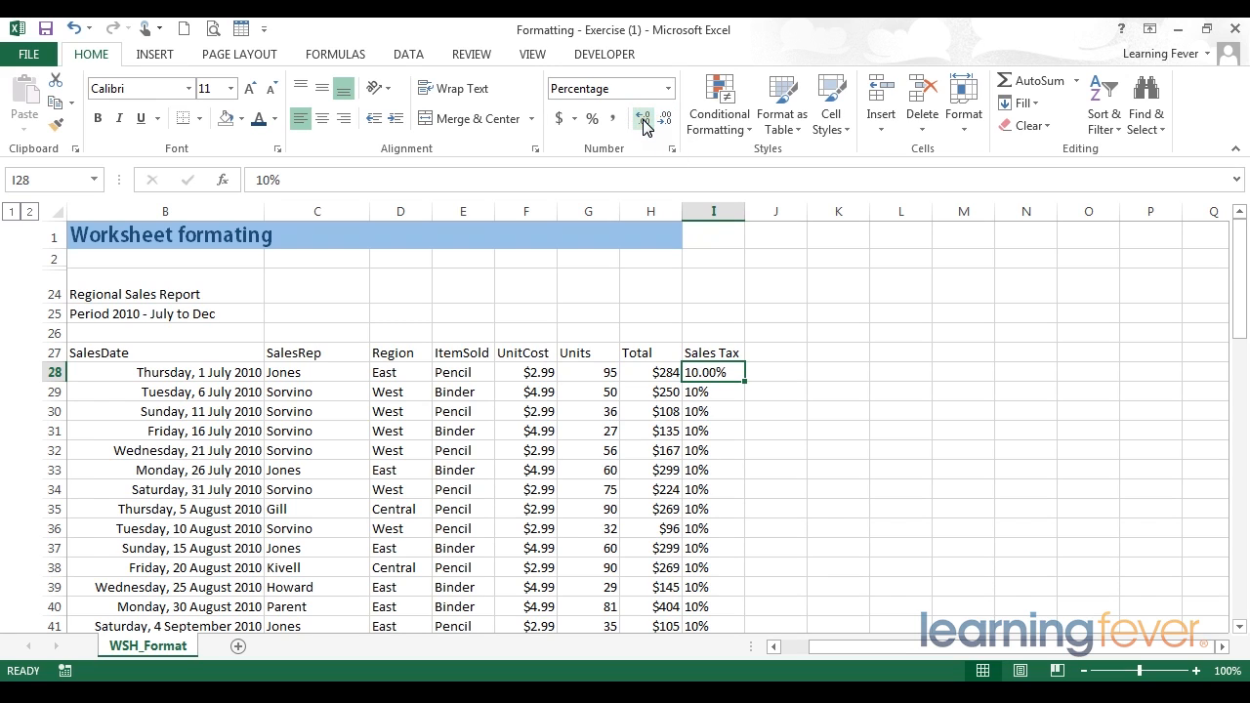
- Review the list of available number formats for the Sales Tax heading cell, I27
{"action": "left_click", "coordinate": [712, 333]}
{"action": "left_click", "coordinate": [699, 354]}
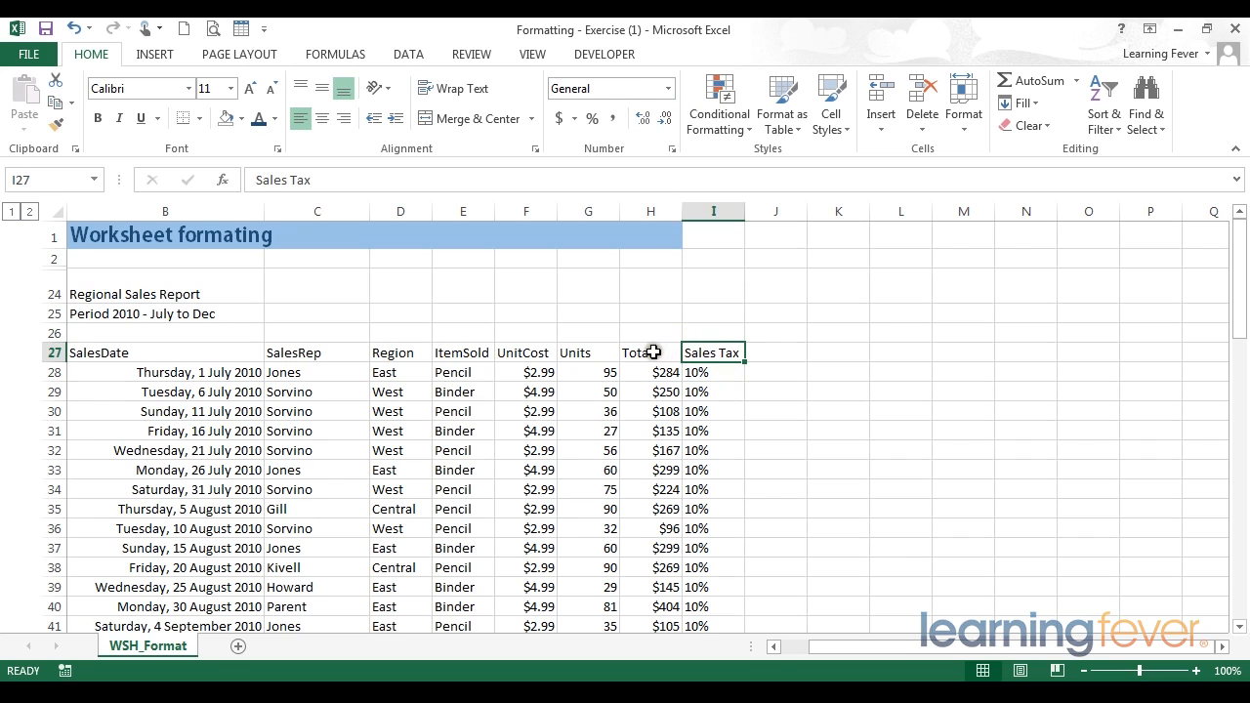
{"action": "left_click", "coordinate": [669, 90]}
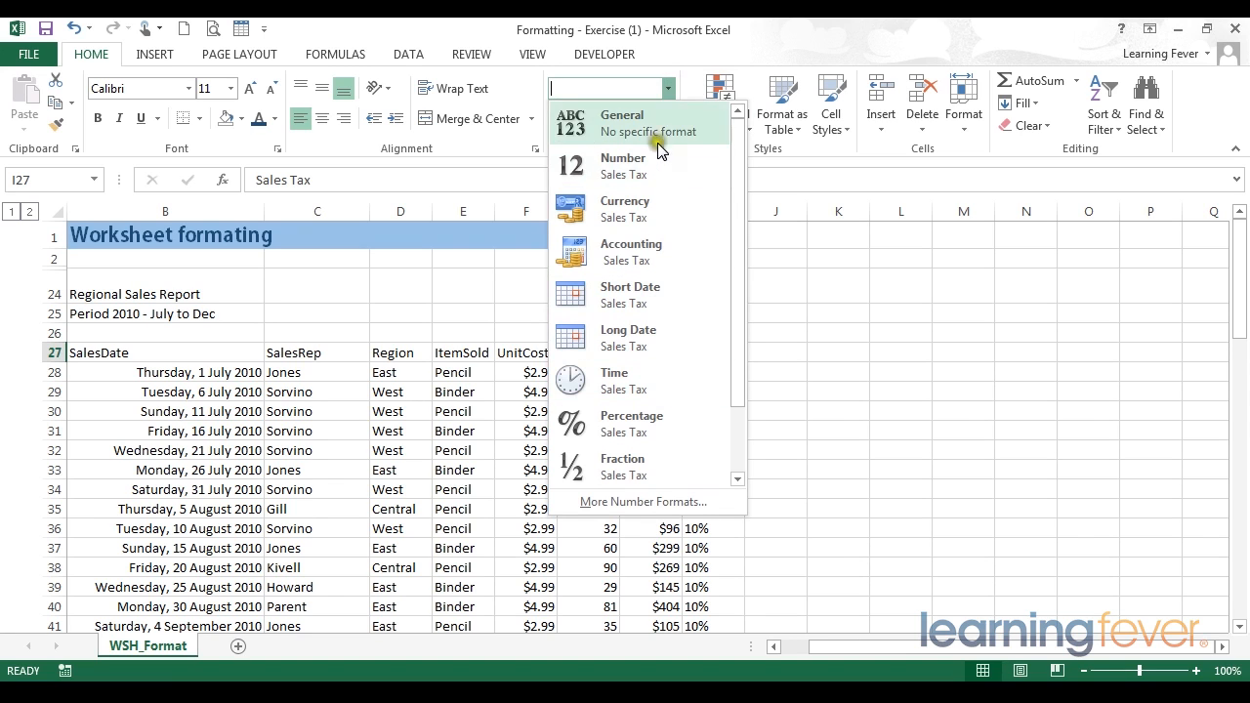
{"action": "left_click", "coordinate": [666, 89]}
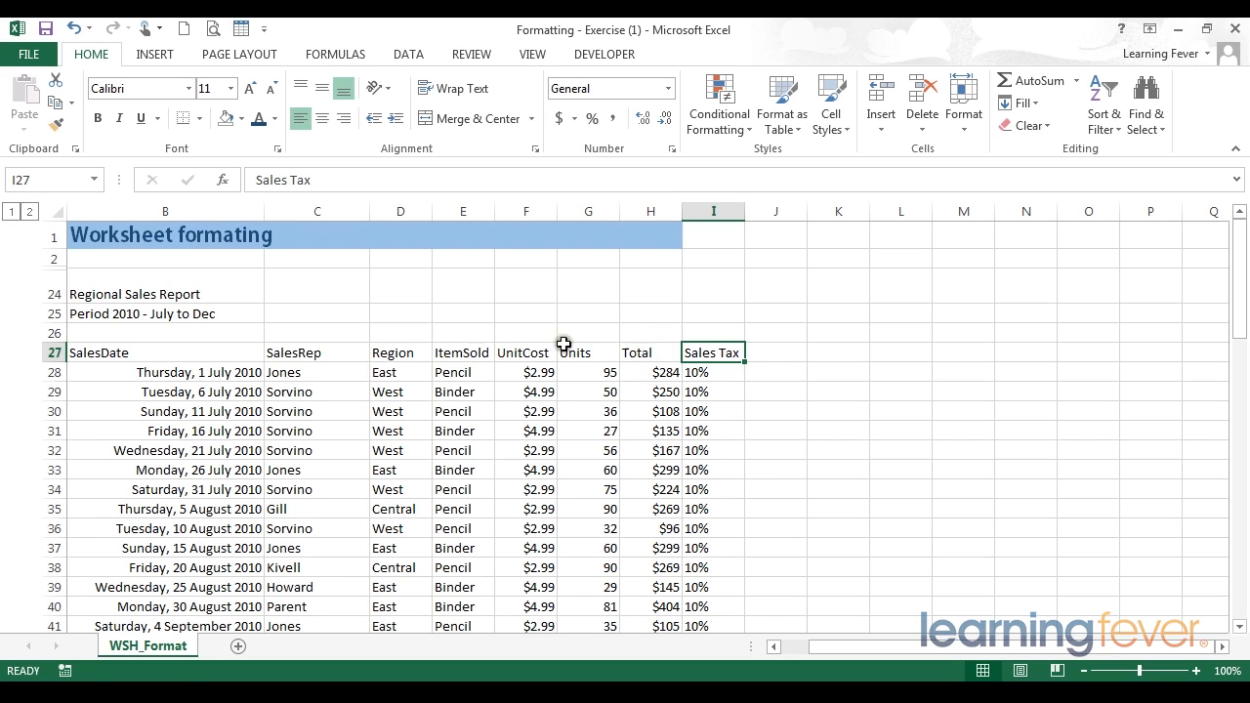
- Select all SalesDate values from B28 down and open the Format Cells number settings for them
{"action": "left_click", "coordinate": [187, 351]}
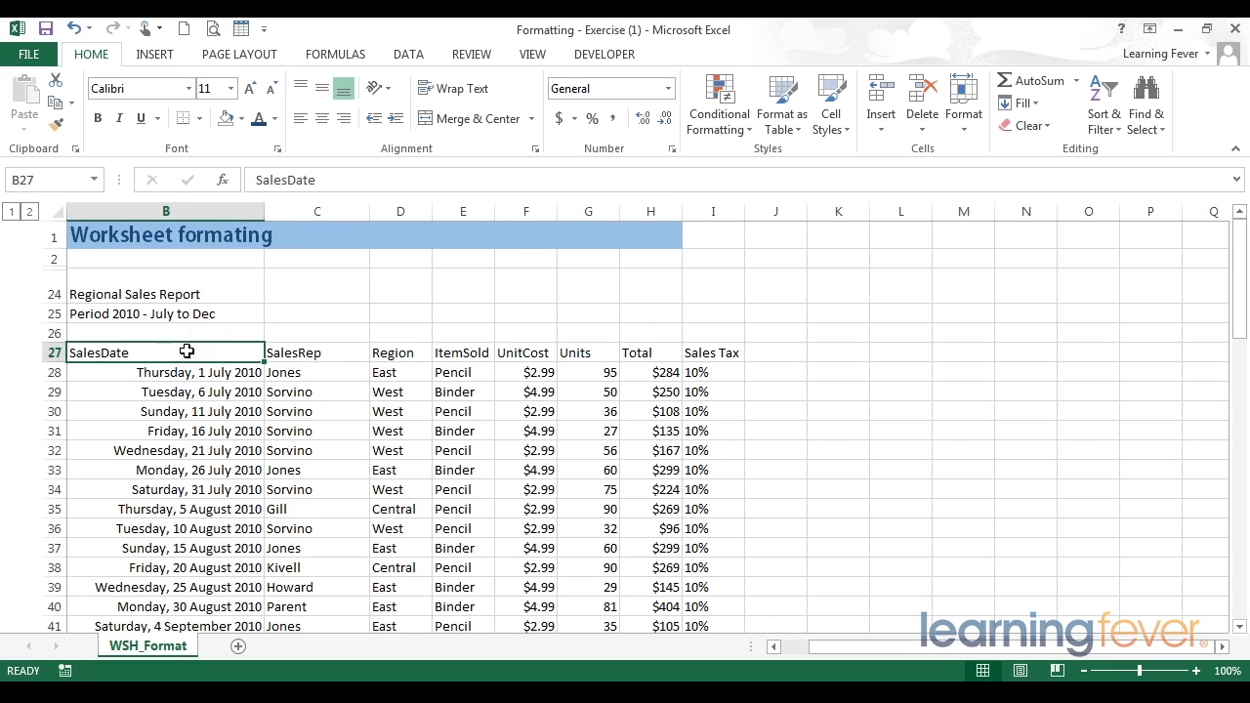
{"action": "key", "text": "Down"}
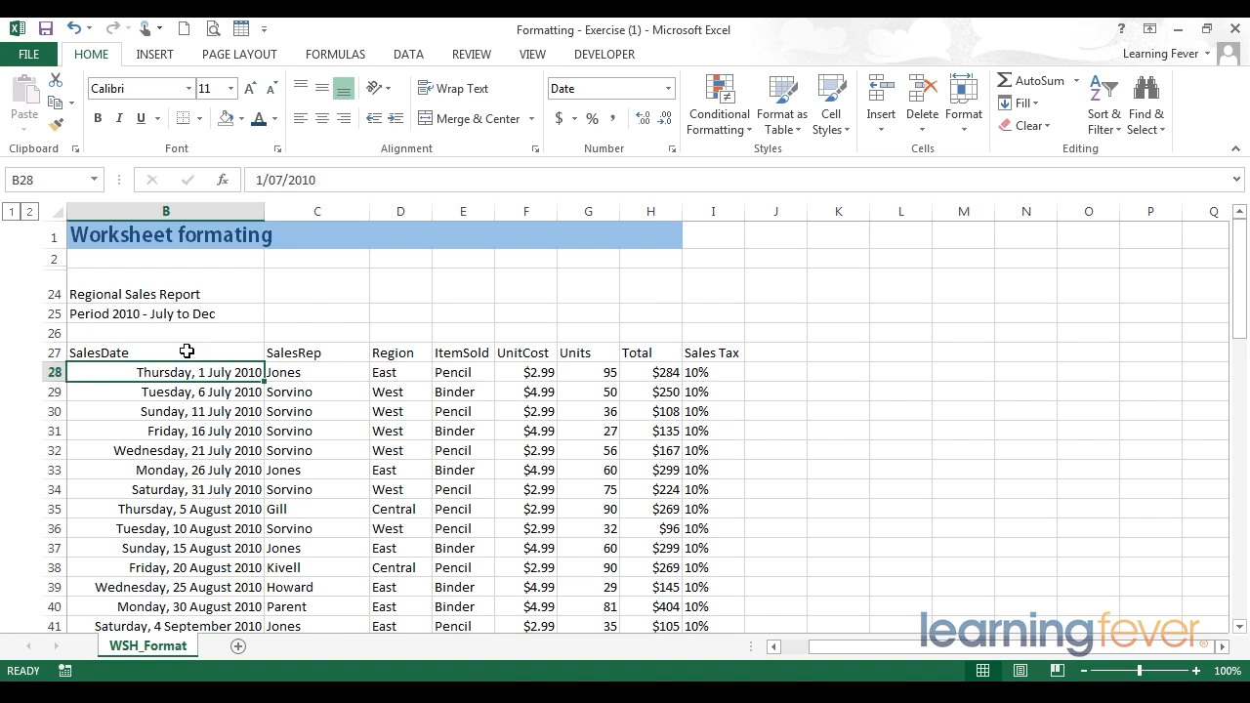
{"action": "key", "text": "ctrl+shift+Down"}
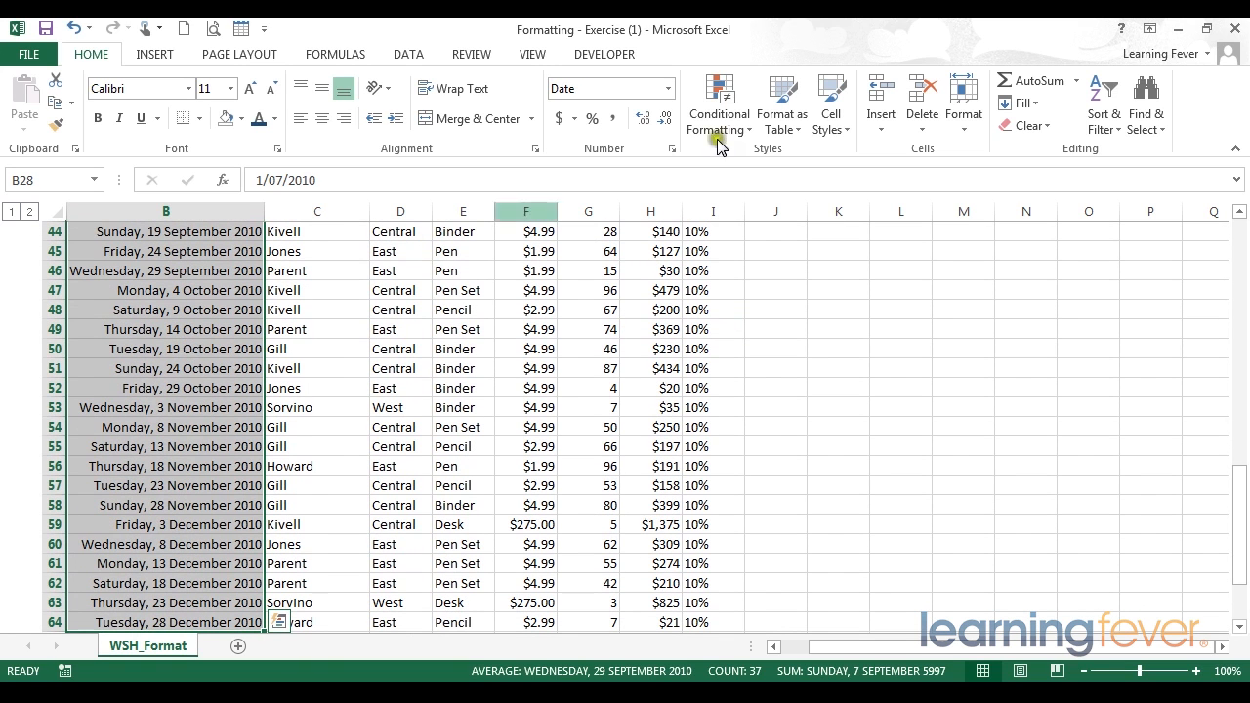
{"action": "left_click", "coordinate": [668, 90]}
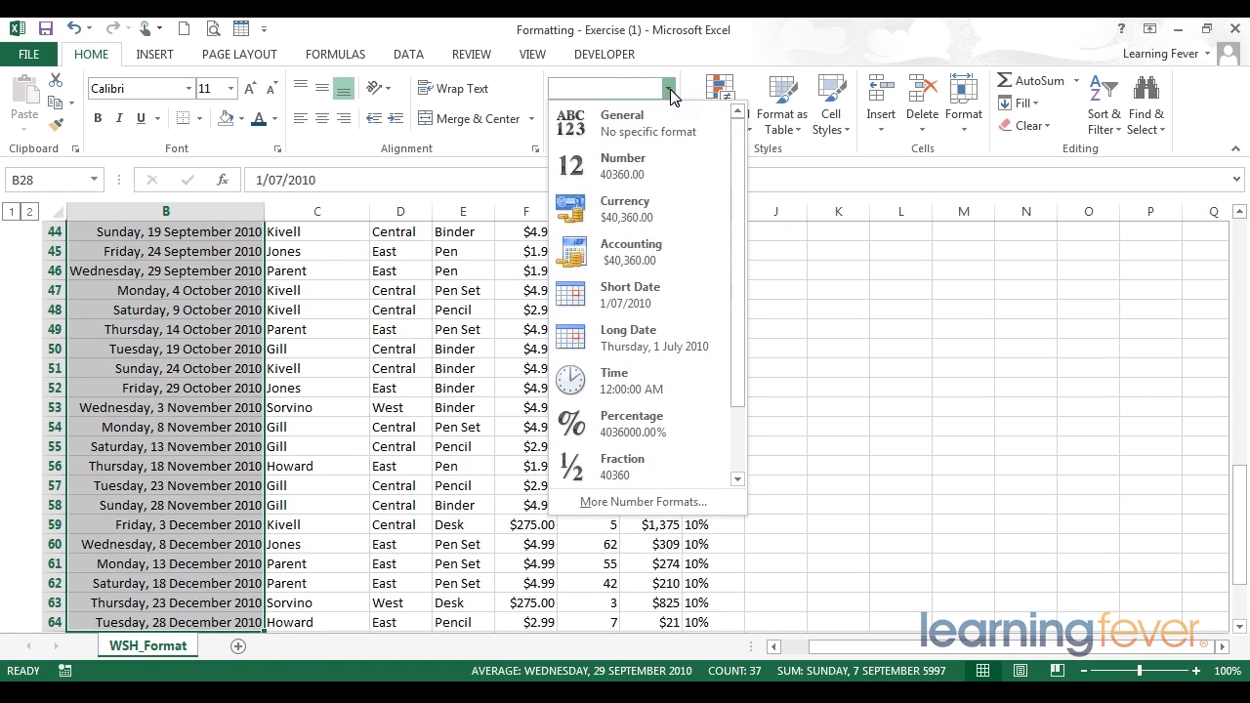
{"action": "left_click", "coordinate": [670, 92]}
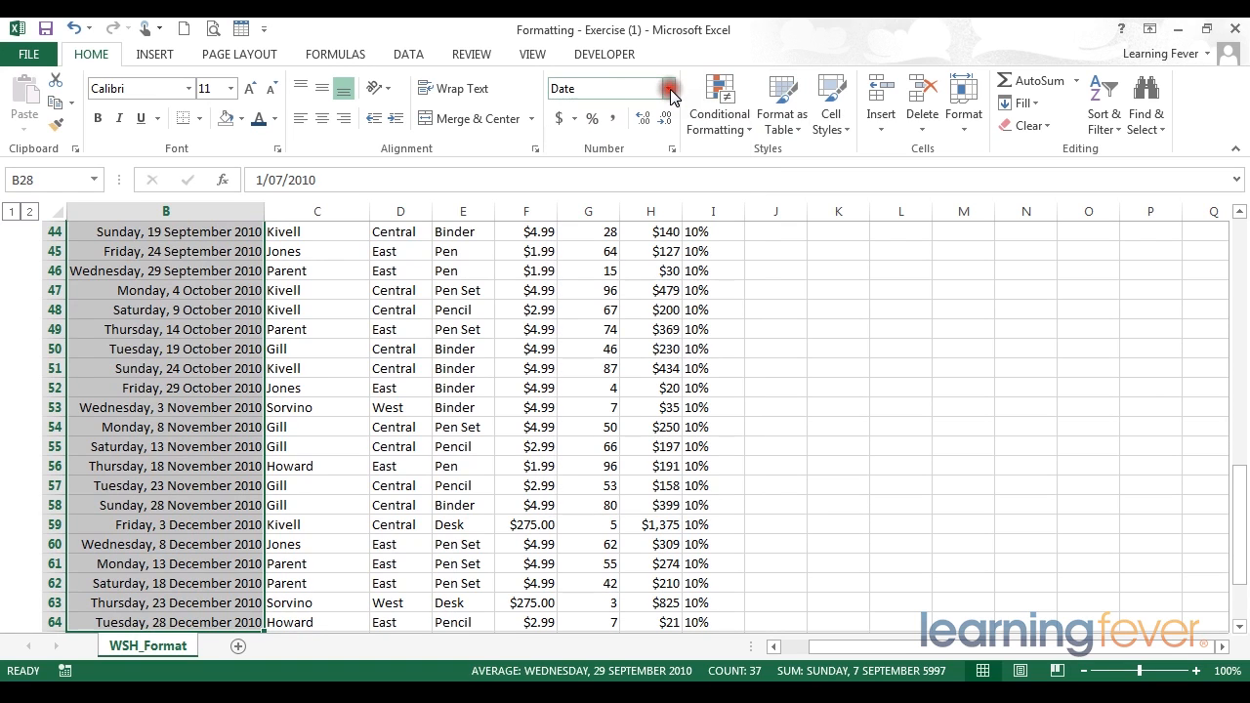
{"action": "left_click", "coordinate": [672, 151]}
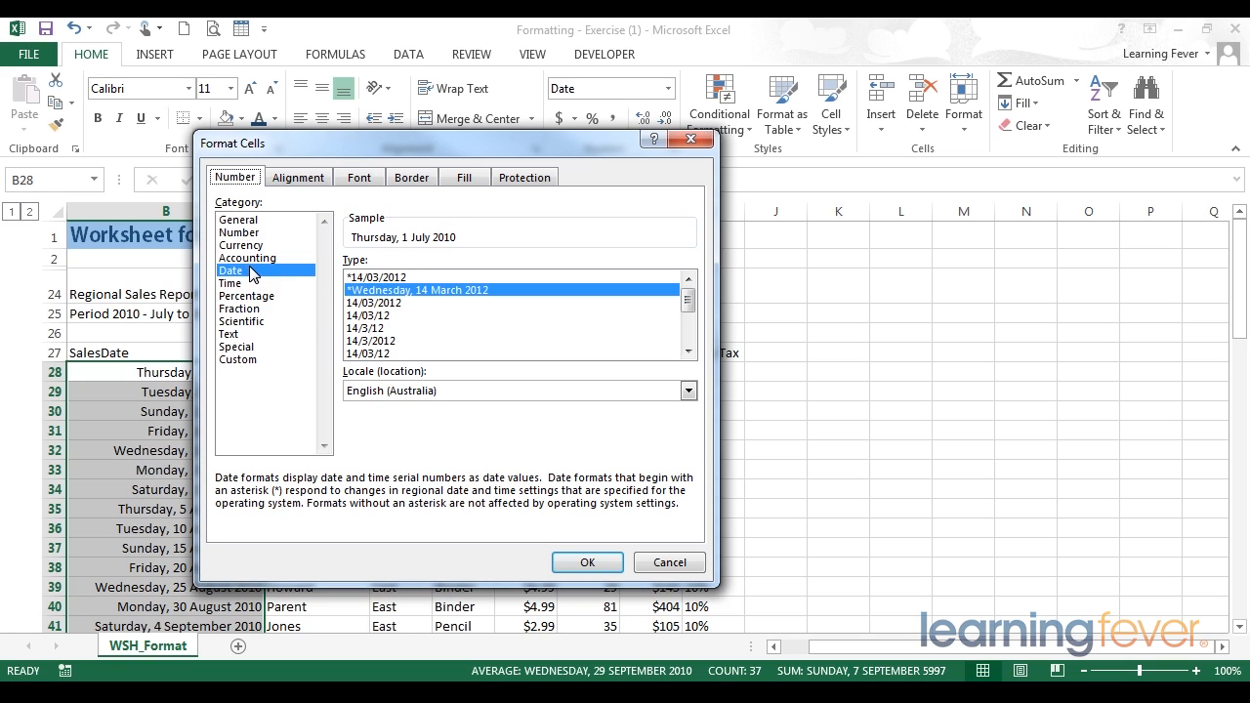
- Preview several Date display types for the SalesDate values and select 14-Mar-12
{"action": "left_click", "coordinate": [390, 304]}
{"action": "left_click", "coordinate": [367, 342]}
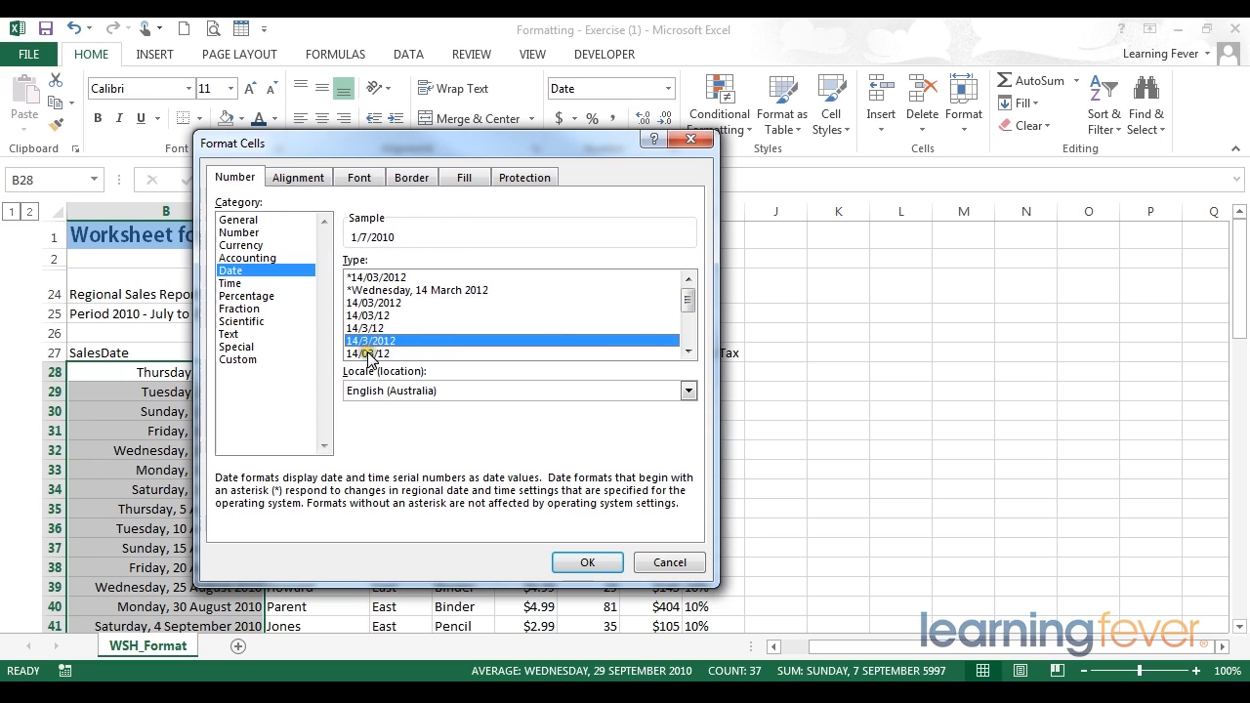
{"action": "left_click", "coordinate": [369, 354]}
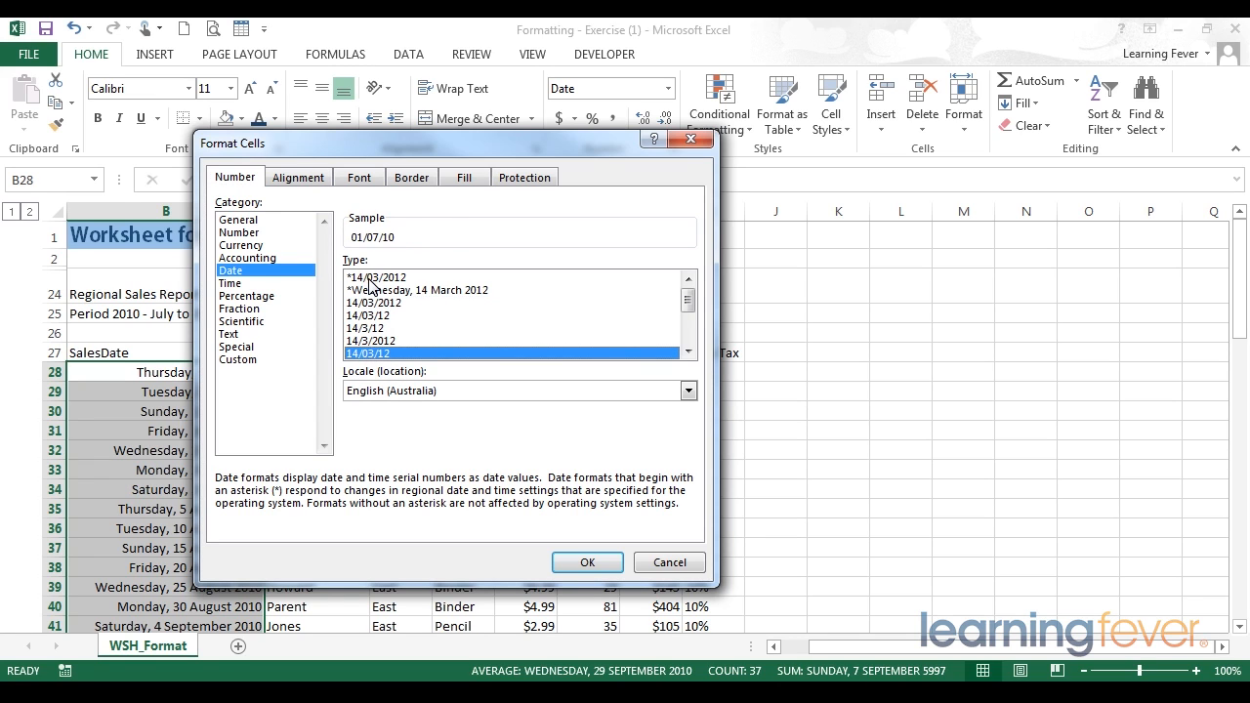
{"action": "left_click", "coordinate": [369, 278]}
{"action": "left_click", "coordinate": [368, 302]}
{"action": "left_click_drag", "start_coordinate": [692, 306], "coordinate": [692, 326]}
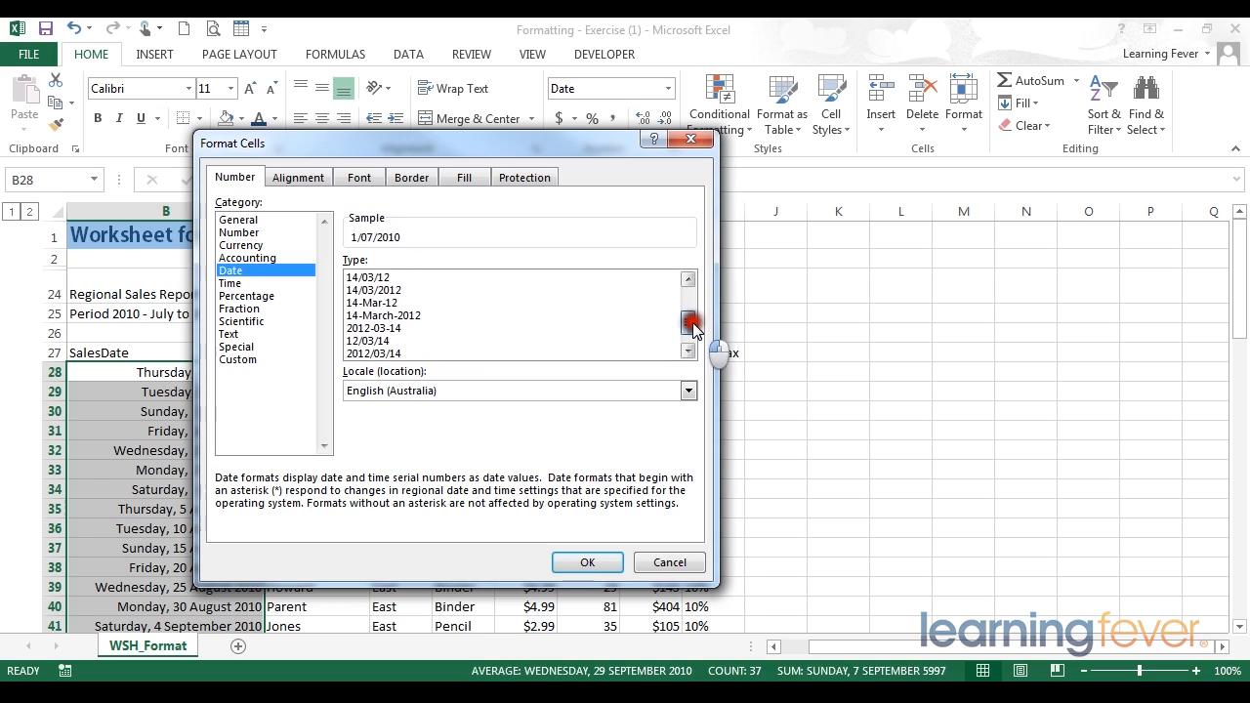
{"action": "left_click", "coordinate": [379, 303]}
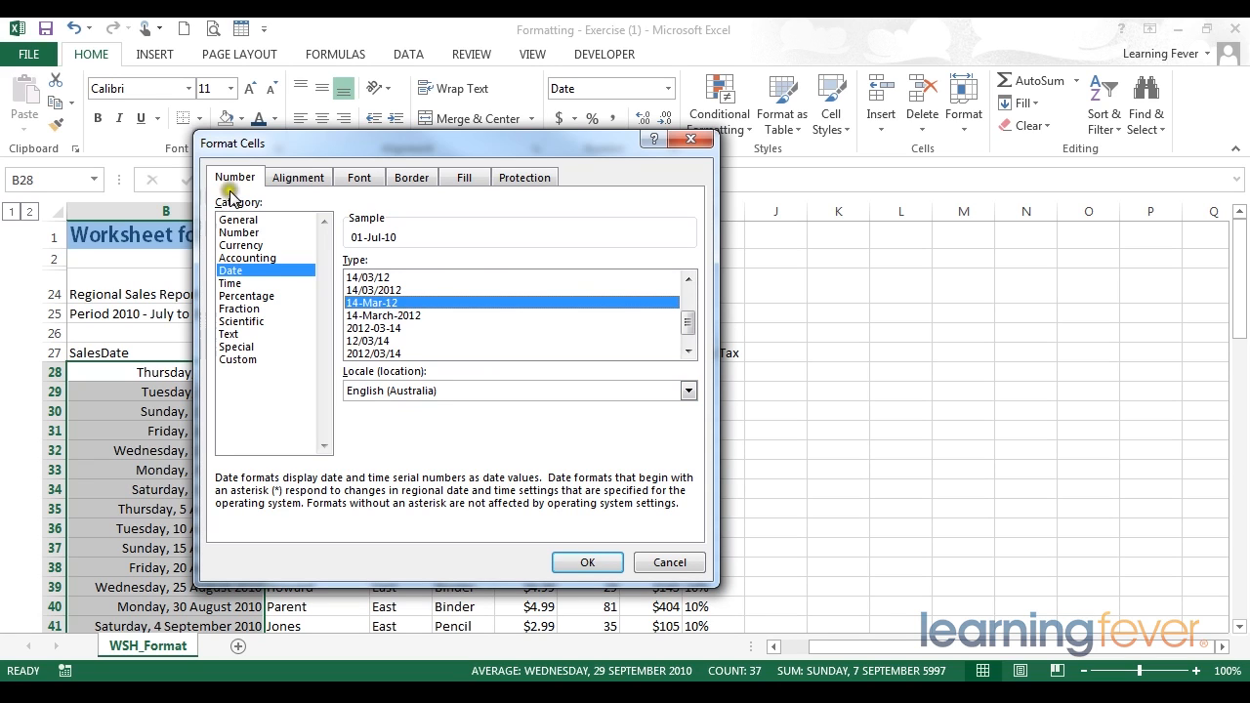
- Switch the SalesDate values to the Custom category and replace the format code with dd-mmm-yy
{"action": "left_click", "coordinate": [226, 360]}
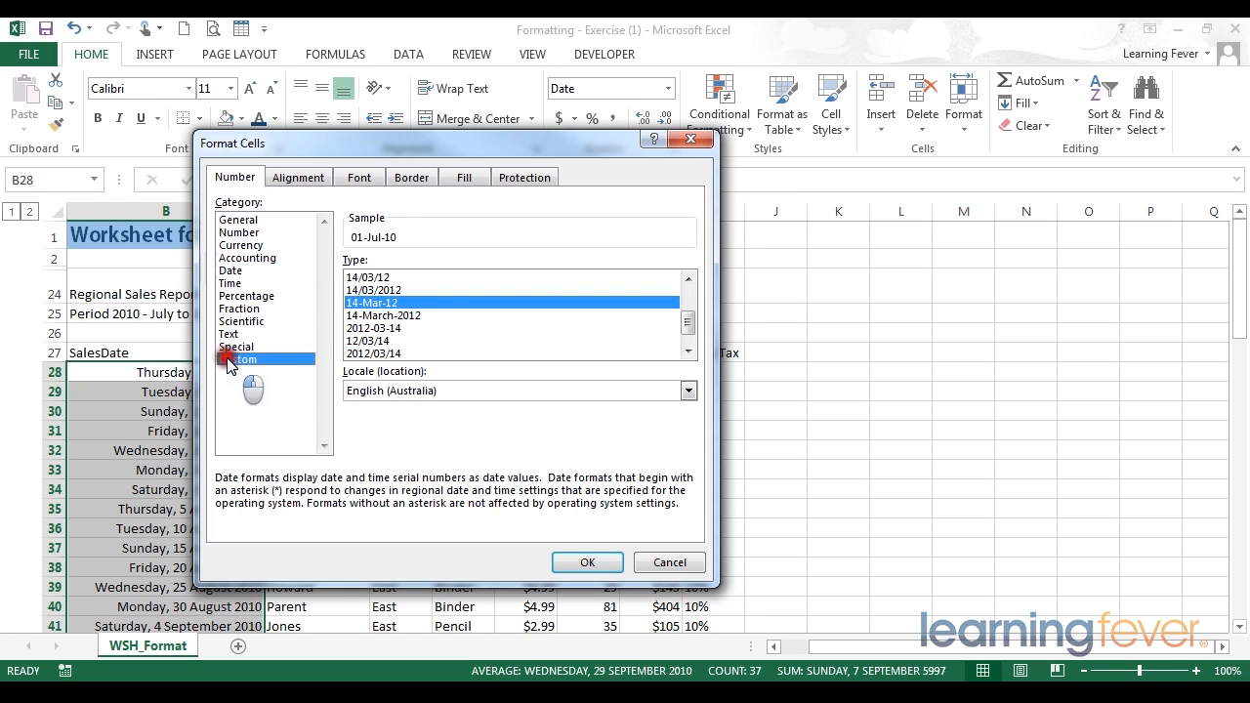
{"action": "left_click", "coordinate": [272, 355]}
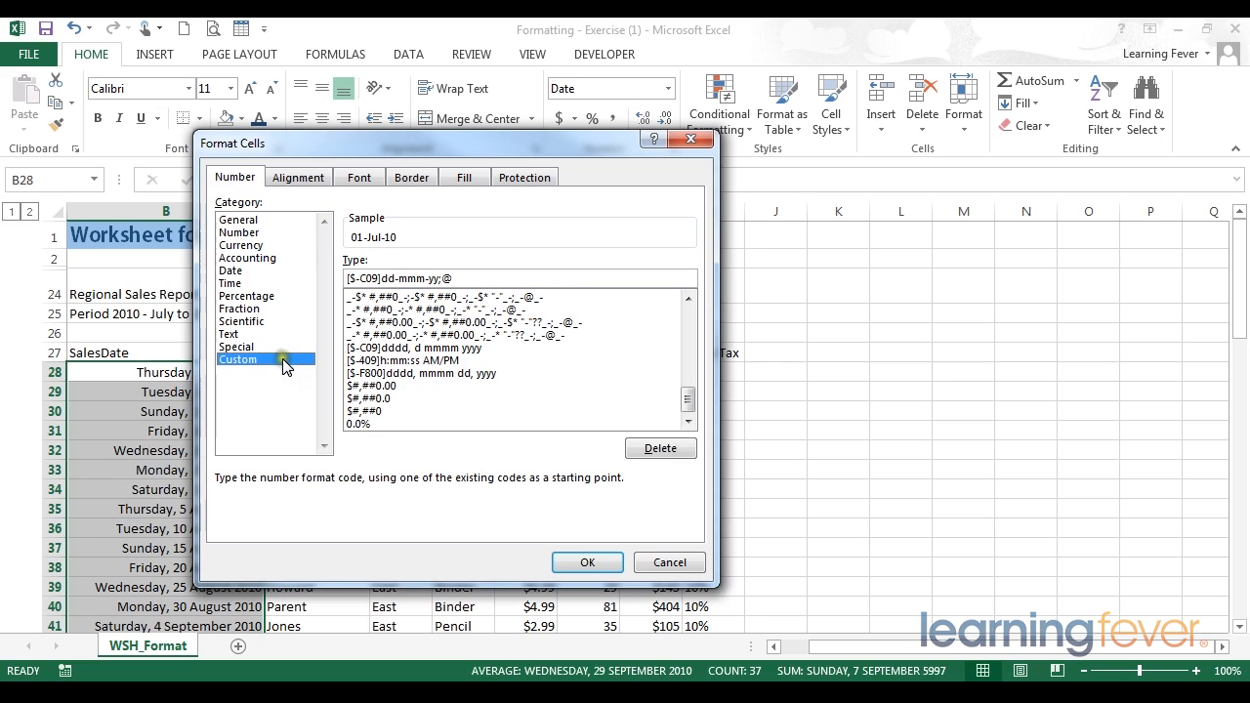
{"action": "left_click", "coordinate": [367, 278]}
{"action": "left_click", "coordinate": [381, 278]}
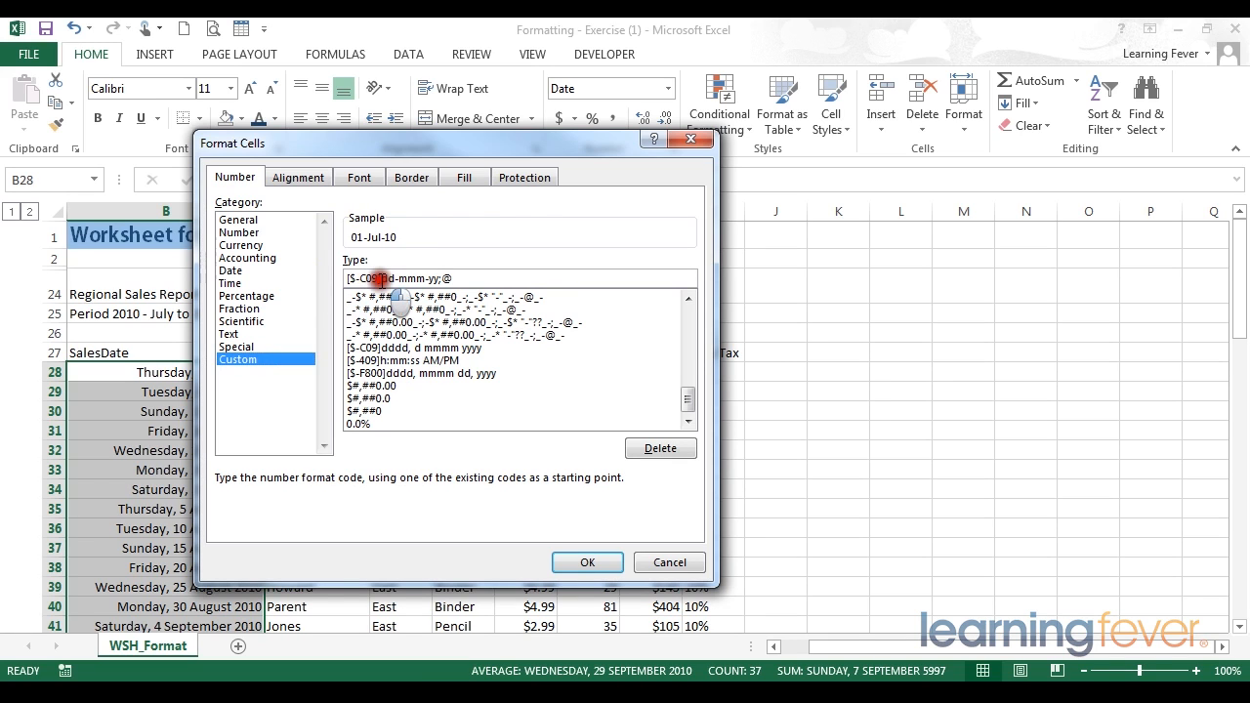
{"action": "left_click_drag", "start_coordinate": [381, 278], "coordinate": [283, 279]}
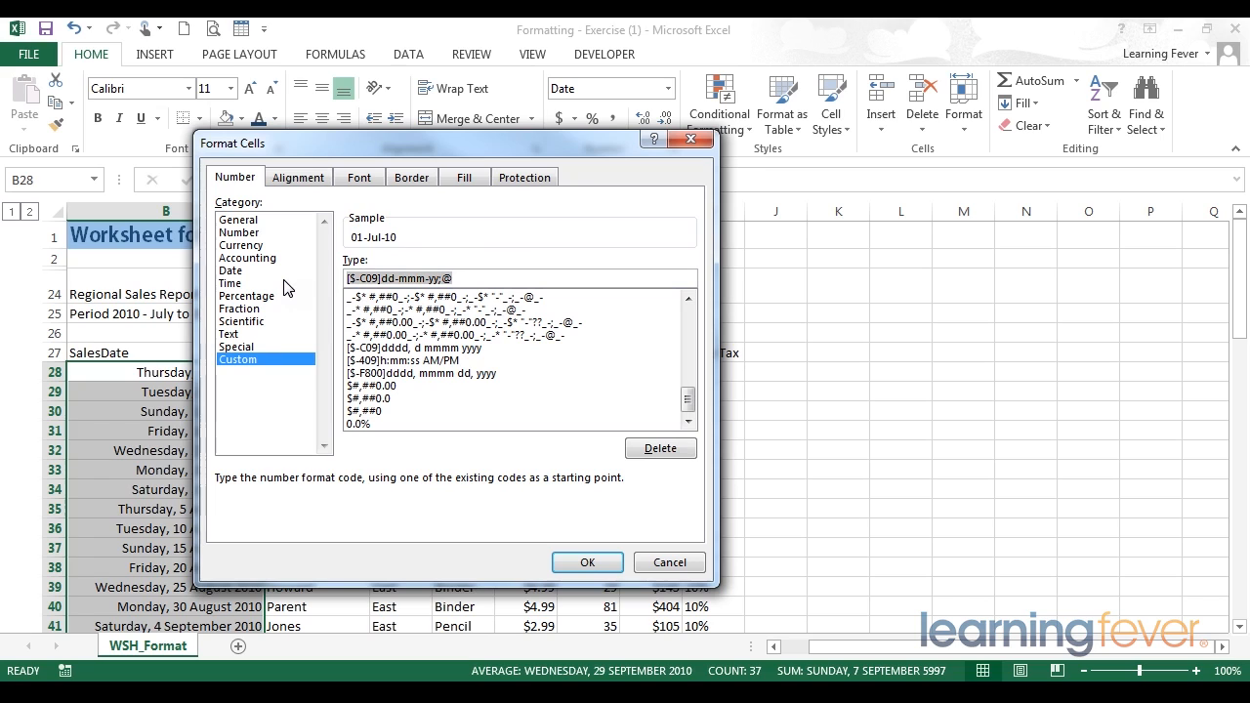
{"action": "type", "text": "dd-mmm-yy"}
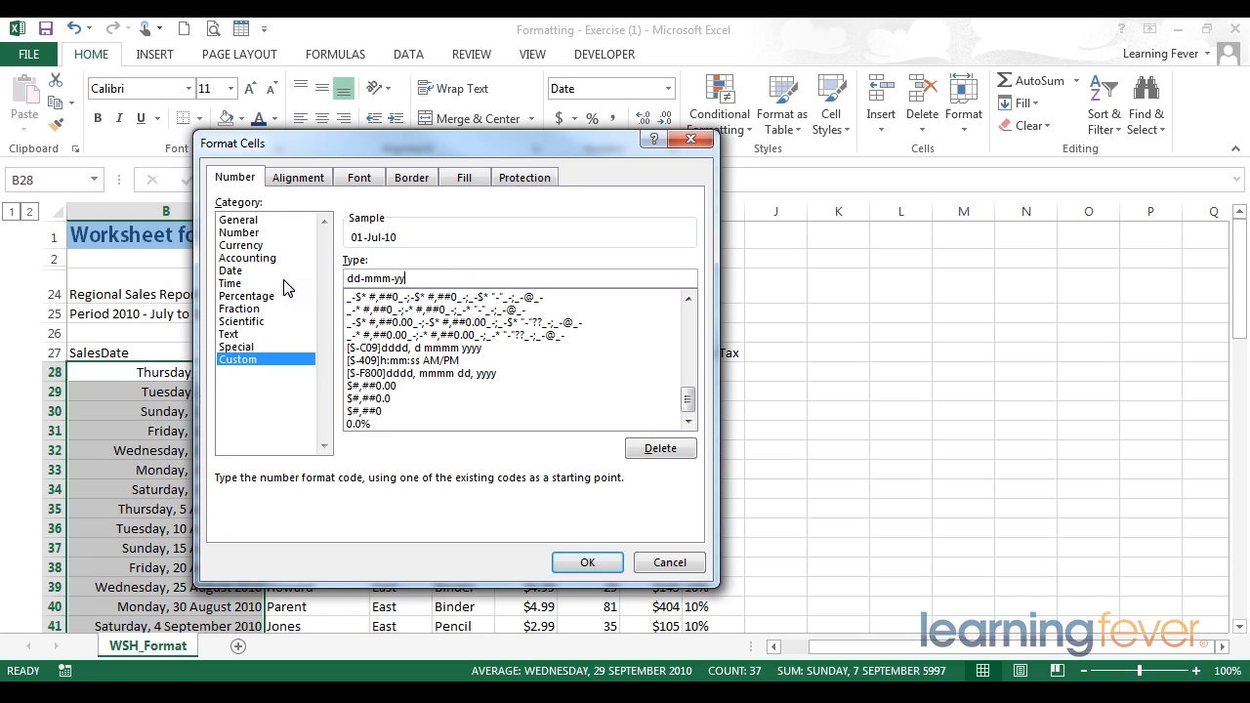
- Extend the custom date code's year to yyyy and shorten its month to mm, giving dd-mm-yyyy
{"action": "left_click", "coordinate": [408, 279]}
{"action": "left_click", "coordinate": [418, 277]}
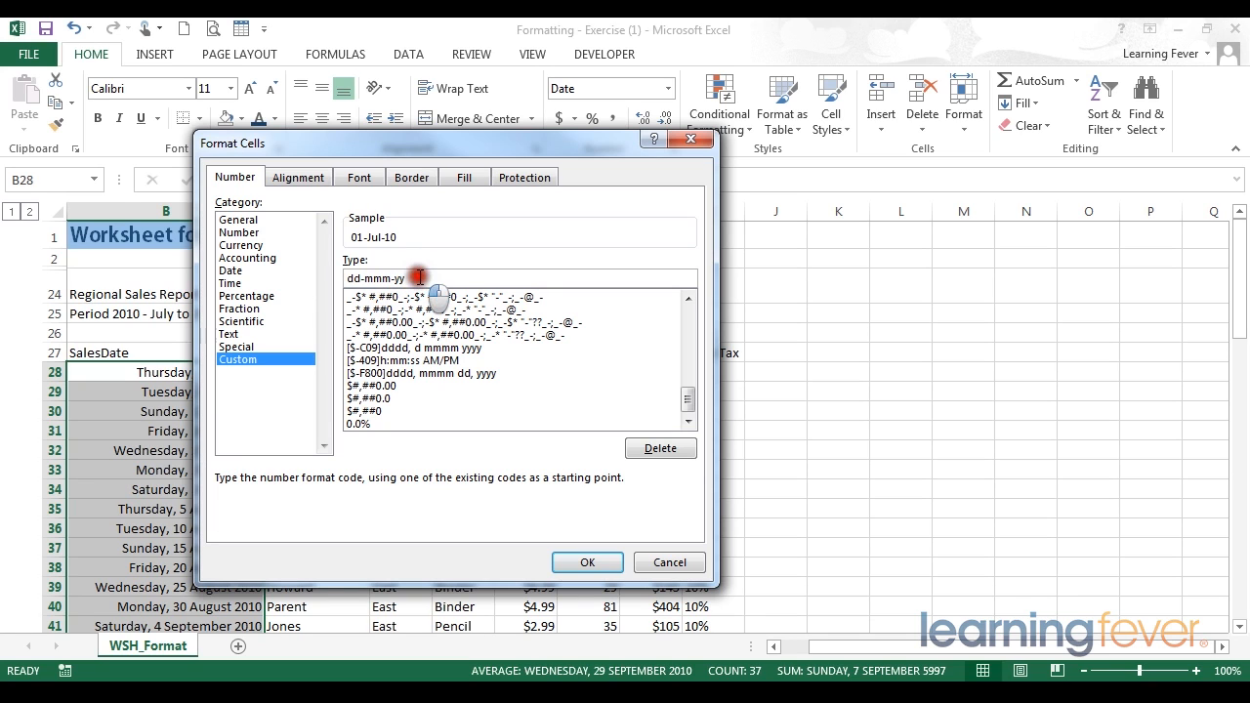
{"action": "left_click_drag", "start_coordinate": [418, 278], "coordinate": [322, 277]}
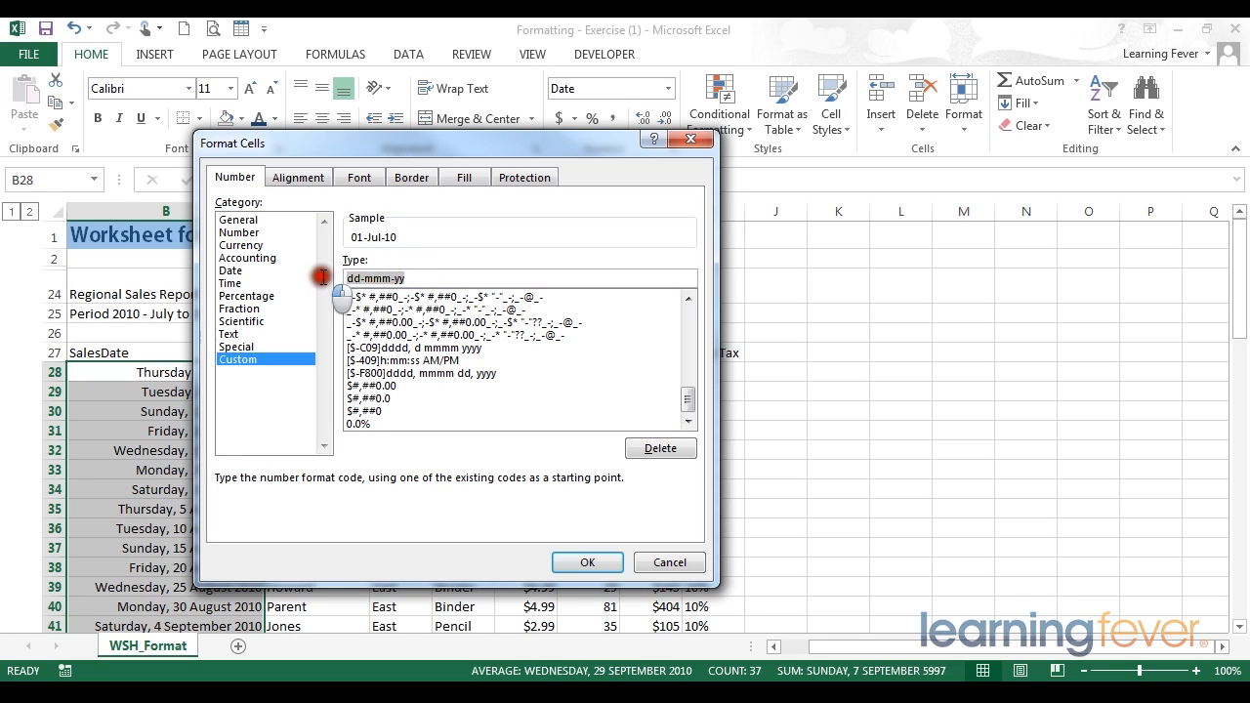
{"action": "left_click", "coordinate": [411, 278]}
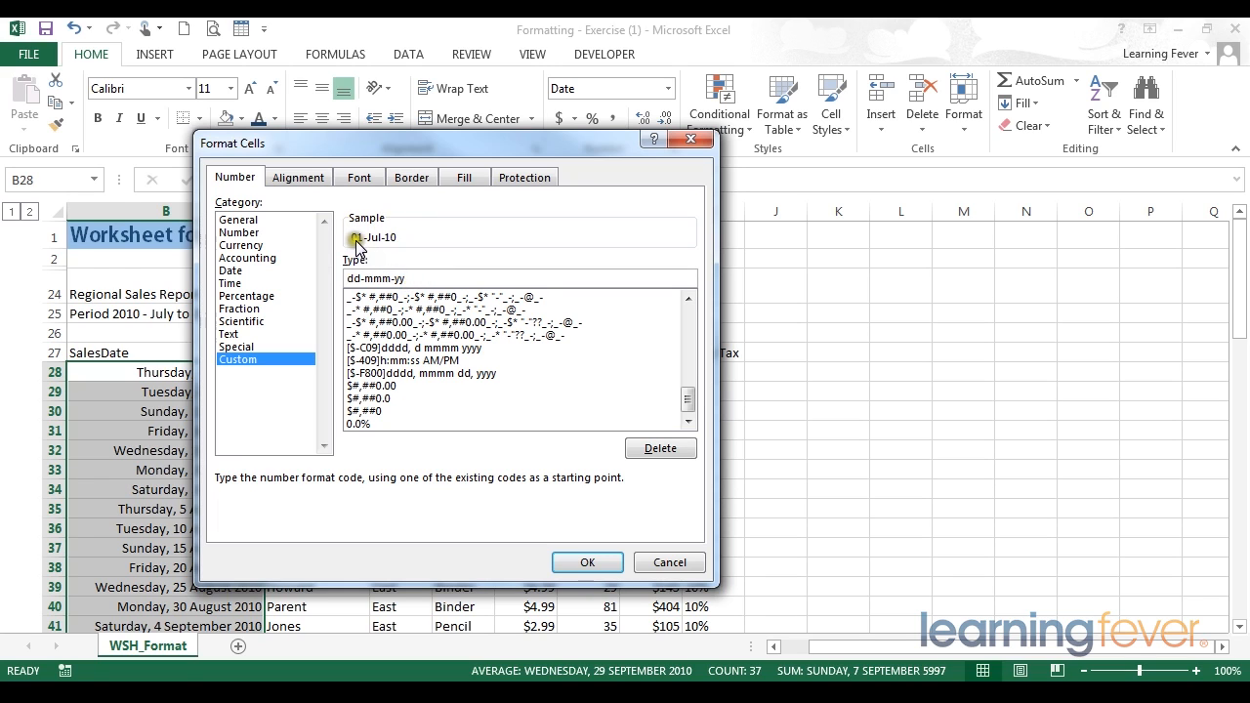
{"action": "left_click", "coordinate": [413, 280]}
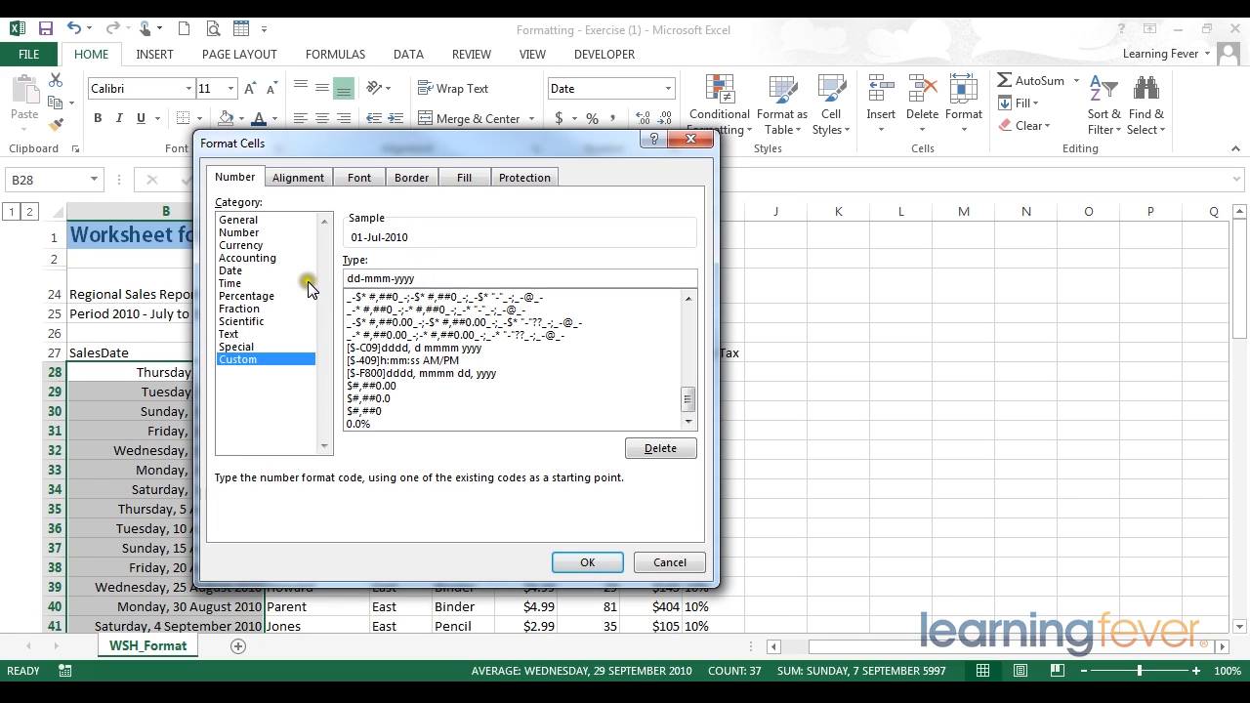
{"action": "left_click", "coordinate": [379, 278]}
{"action": "key", "text": "BackSpace"}
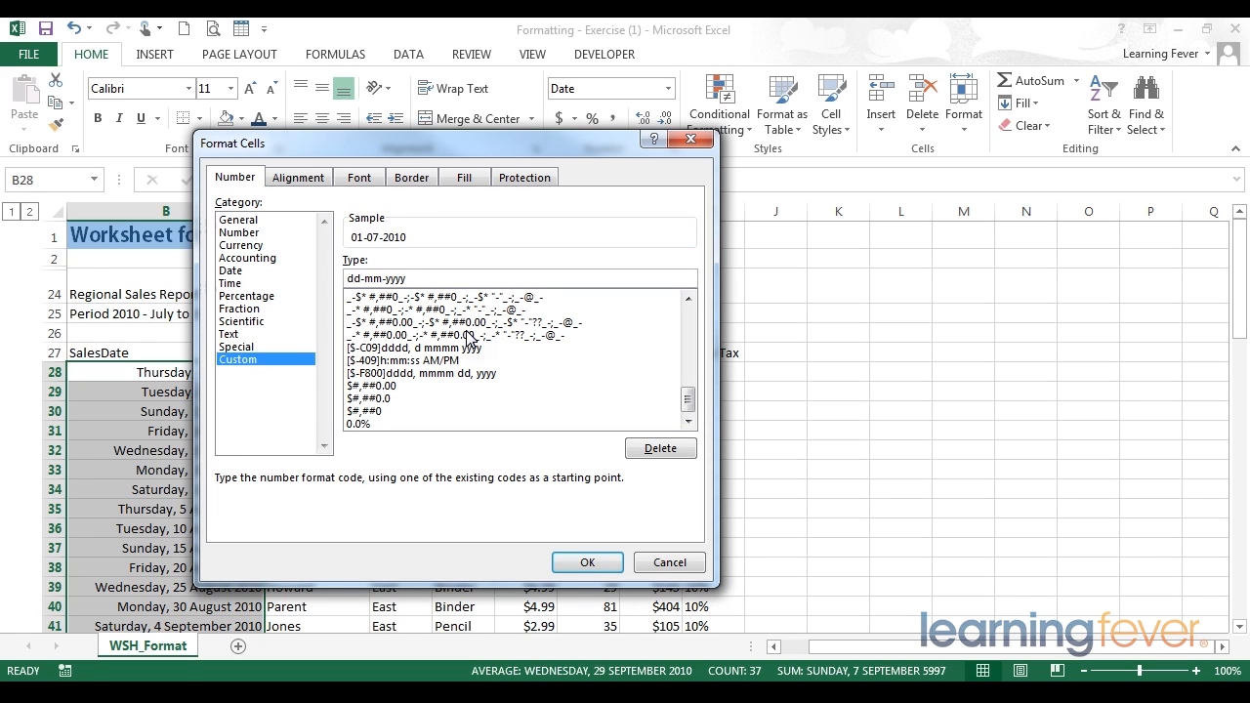
- Expand the custom date code's month to mmmm and add an abbreviated weekday before the day, giving ddd dd-mmmm-yyyy
{"action": "type", "text": "mm"}
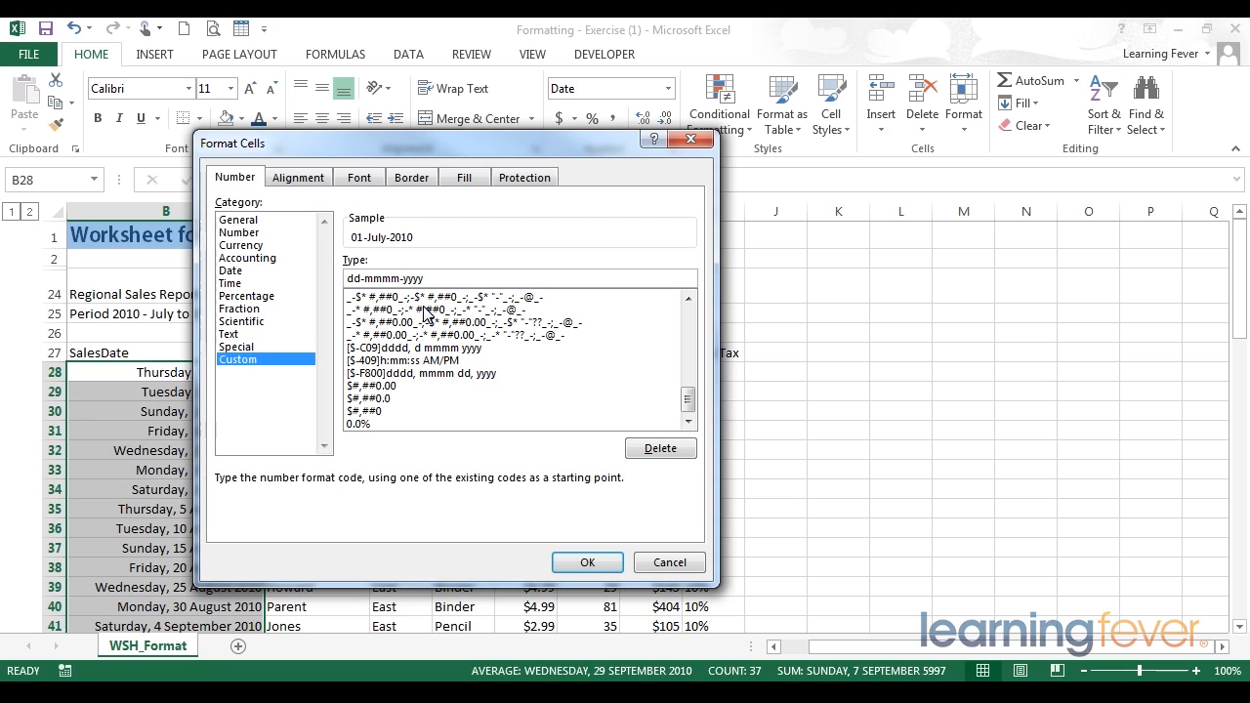
{"action": "type", "text": "d"}
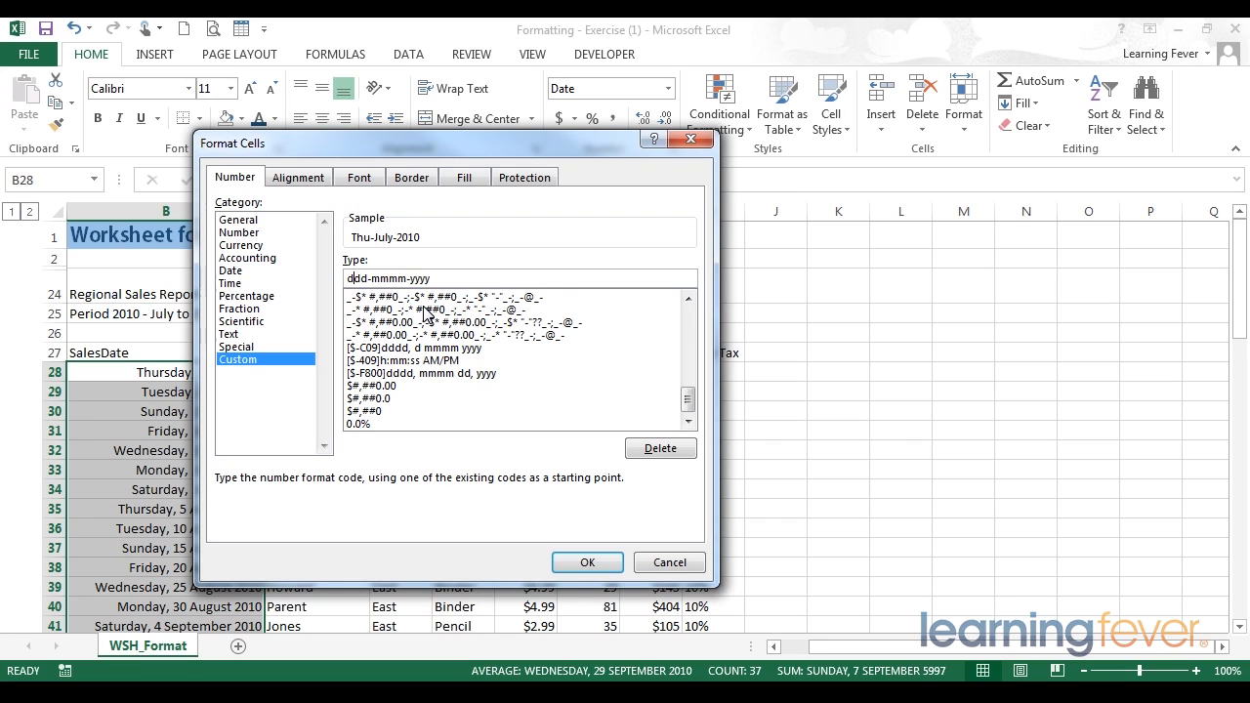
{"action": "left_click", "coordinate": [376, 279]}
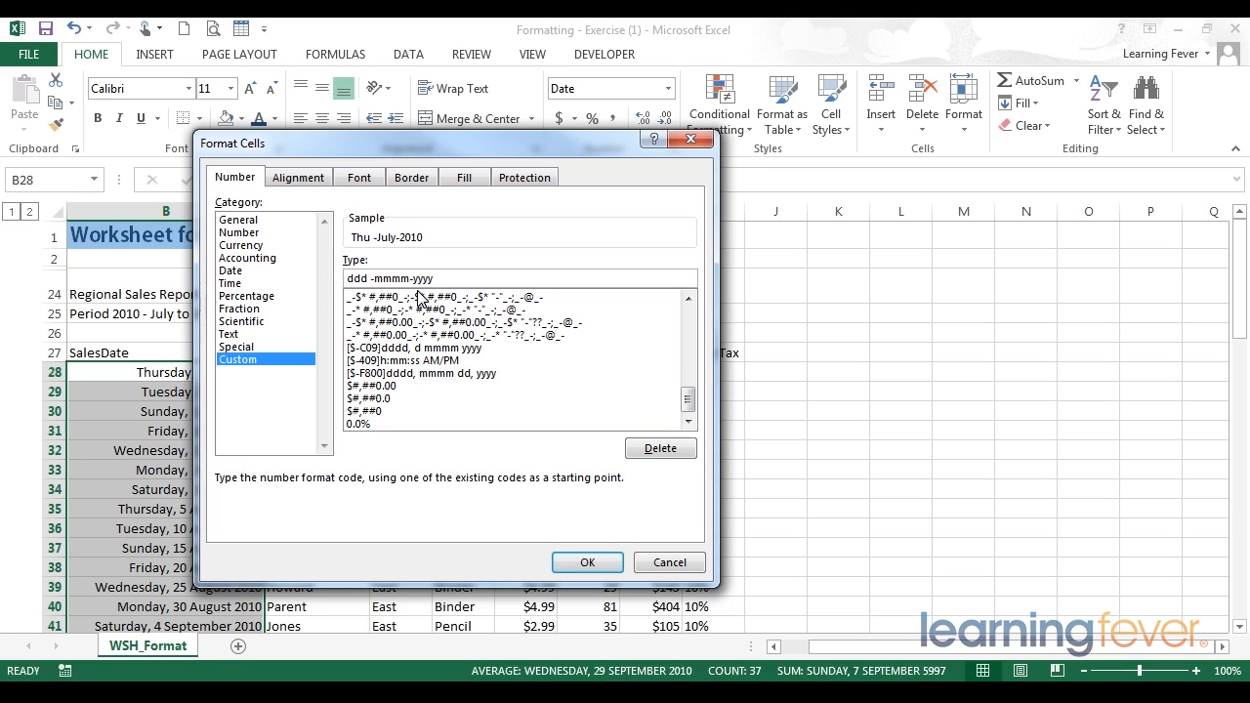
{"action": "type", "text": "dd"}
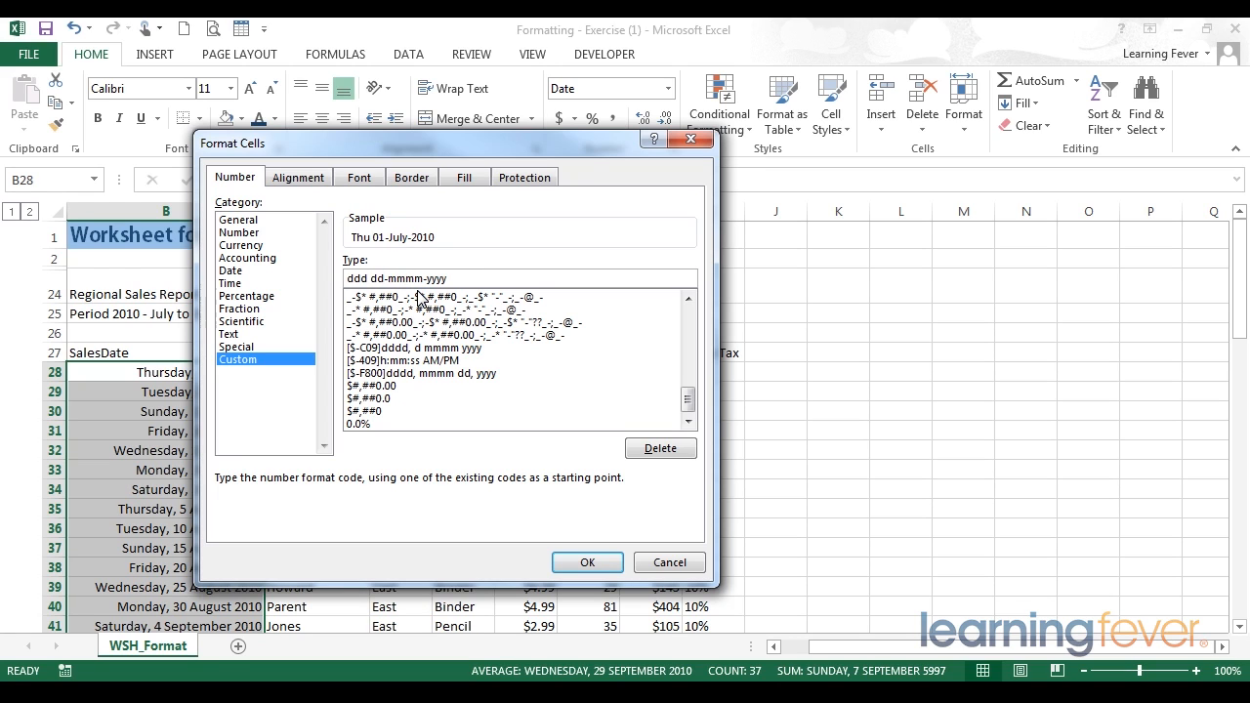
- Shorten the day part of the code so it reads ddd d-mmmm-yyyy and apply it to the SalesDate values
{"action": "left_click_drag", "start_coordinate": [368, 279], "coordinate": [340, 285]}
{"action": "left_click", "coordinate": [380, 279]}
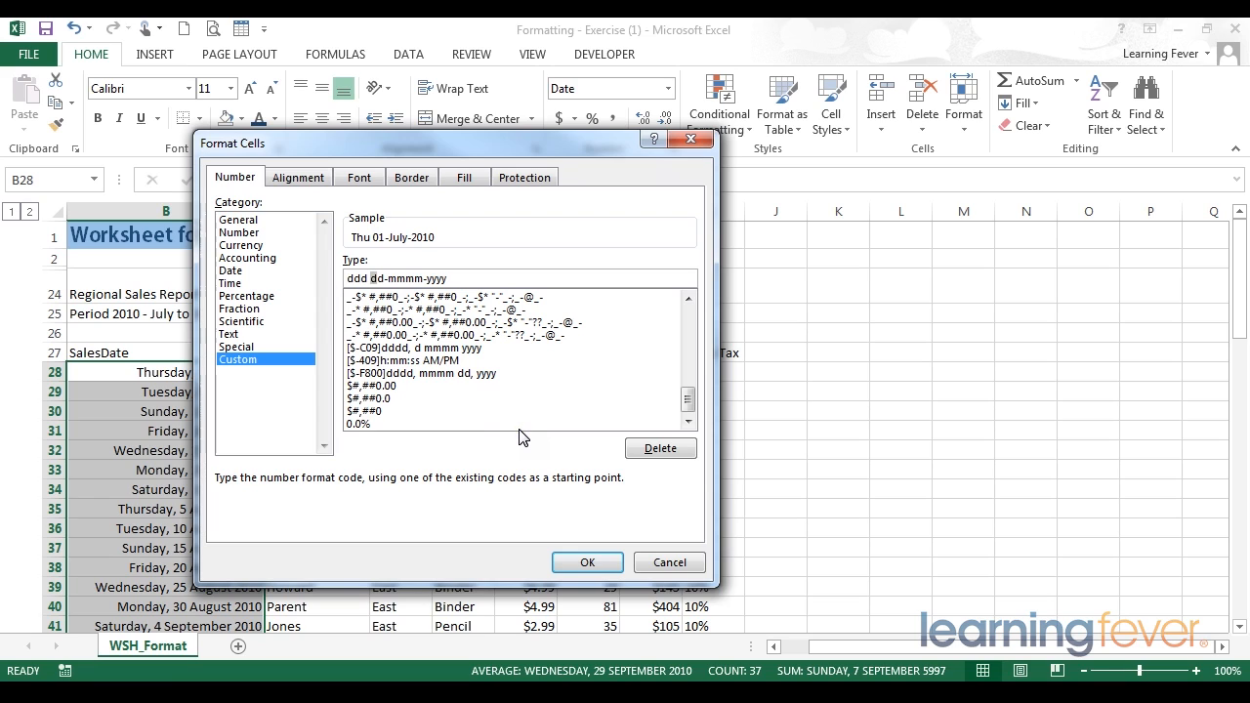
{"action": "key", "text": "Delete"}
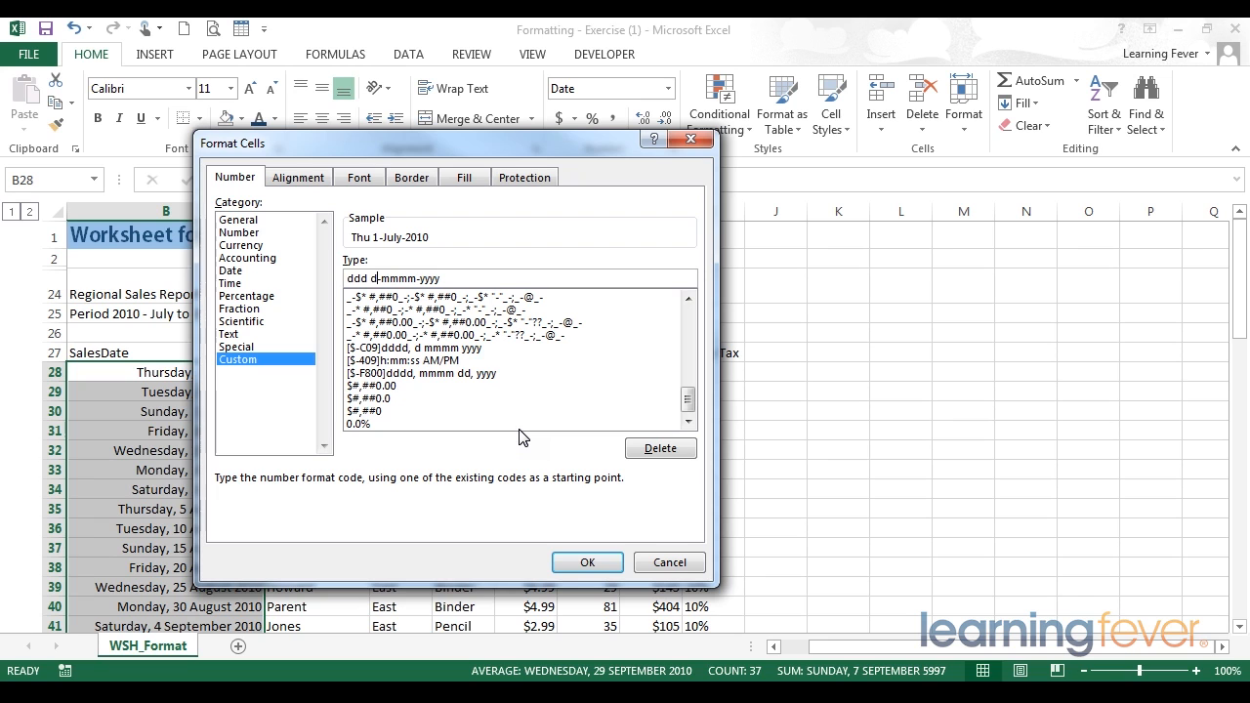
{"action": "left_click", "coordinate": [583, 564]}
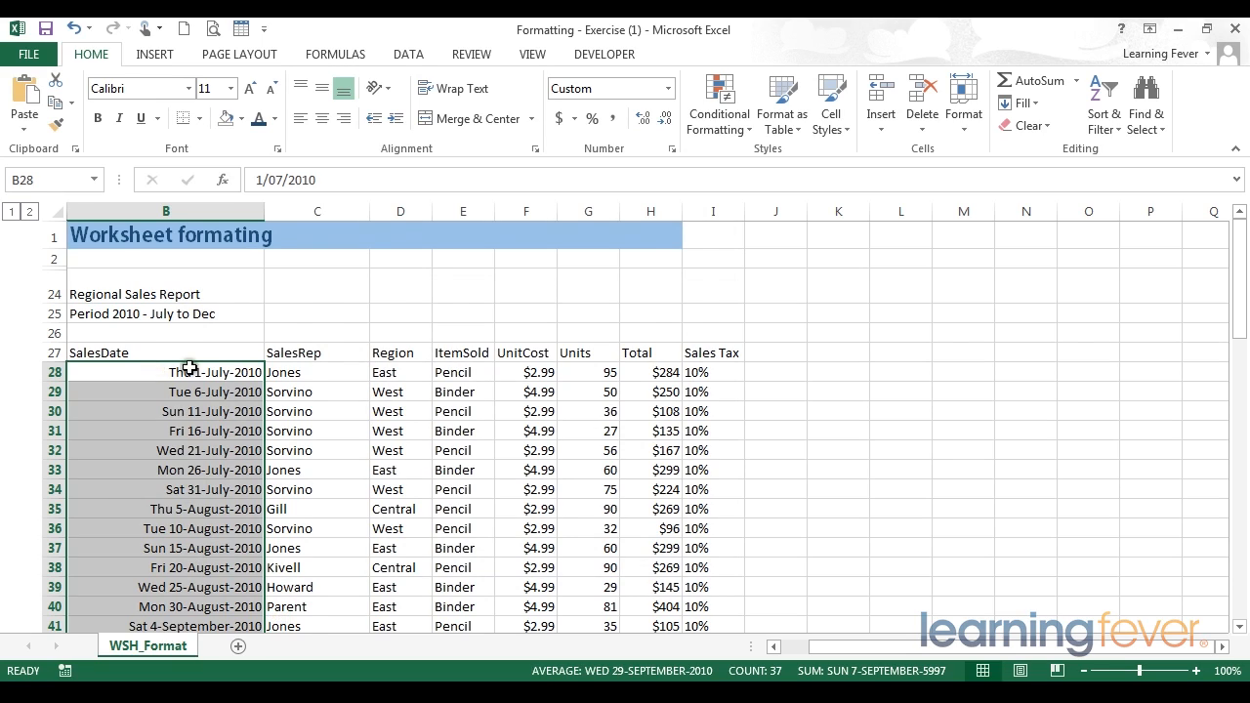
{"action": "scroll", "coordinate": [186, 391], "scroll_direction": "down", "scroll_amount": 3}
{"action": "scroll", "coordinate": [190, 405], "scroll_direction": "up", "scroll_amount": 3}
- Open the number format settings for empty cell D25 and preview the custom codes 0.00 and #,##0;-#,##0
{"action": "left_click", "coordinate": [374, 288]}
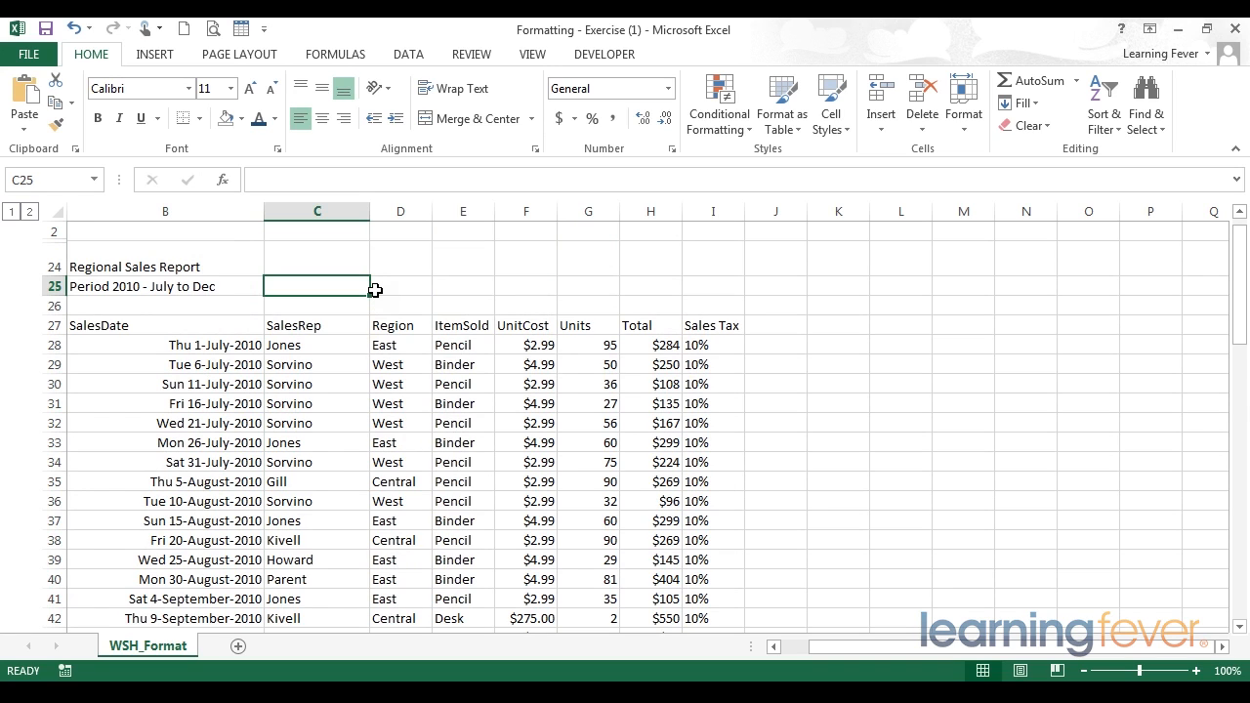
{"action": "left_click", "coordinate": [377, 287]}
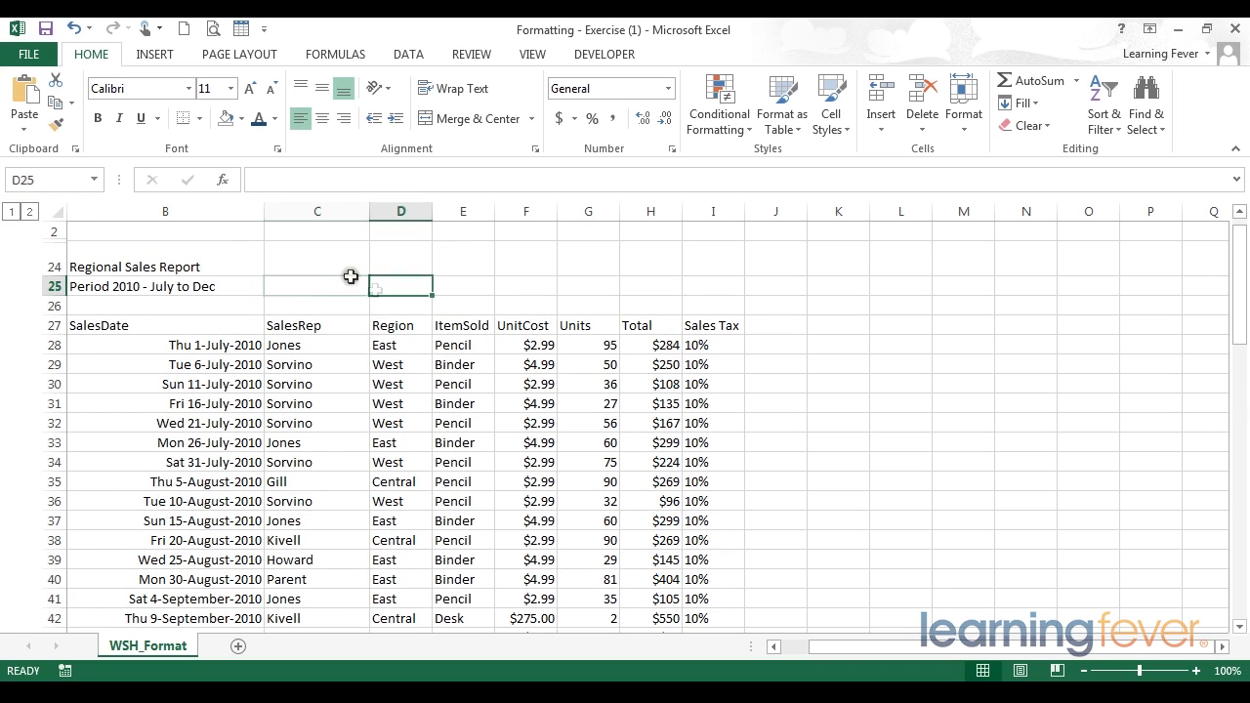
{"action": "left_click", "coordinate": [672, 151]}
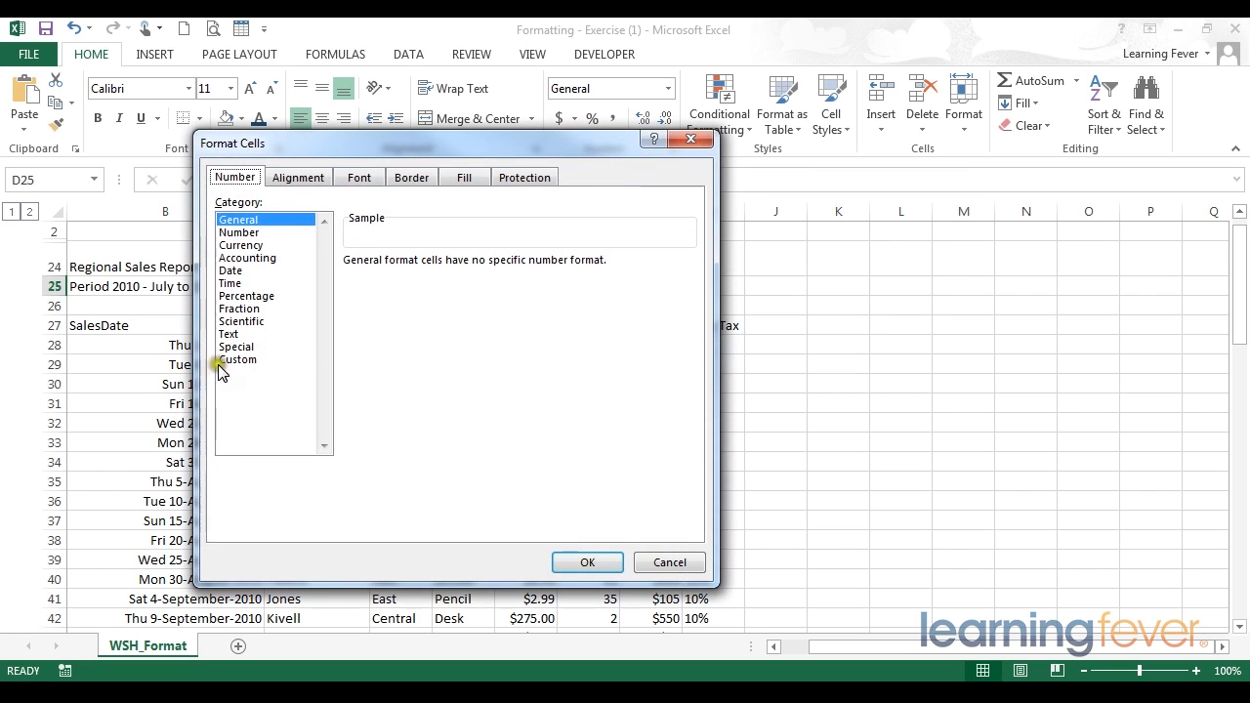
{"action": "left_click", "coordinate": [232, 360]}
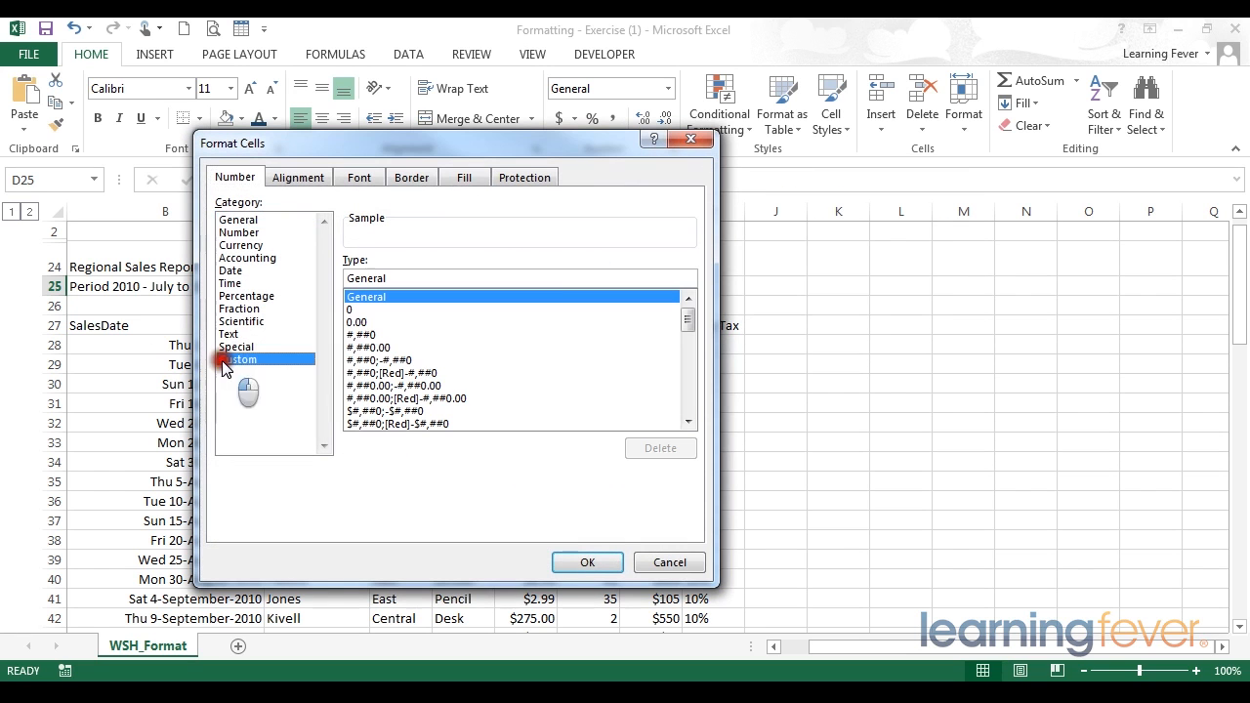
{"action": "left_click", "coordinate": [353, 323]}
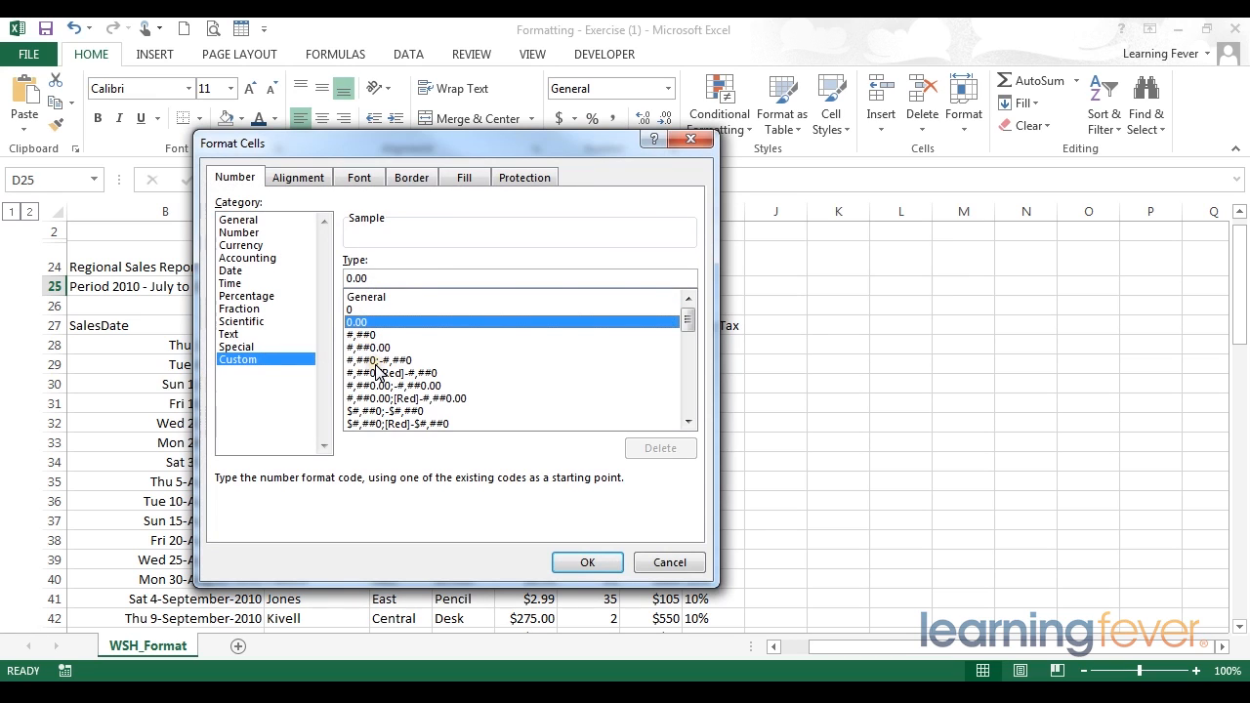
{"action": "left_click", "coordinate": [375, 361]}
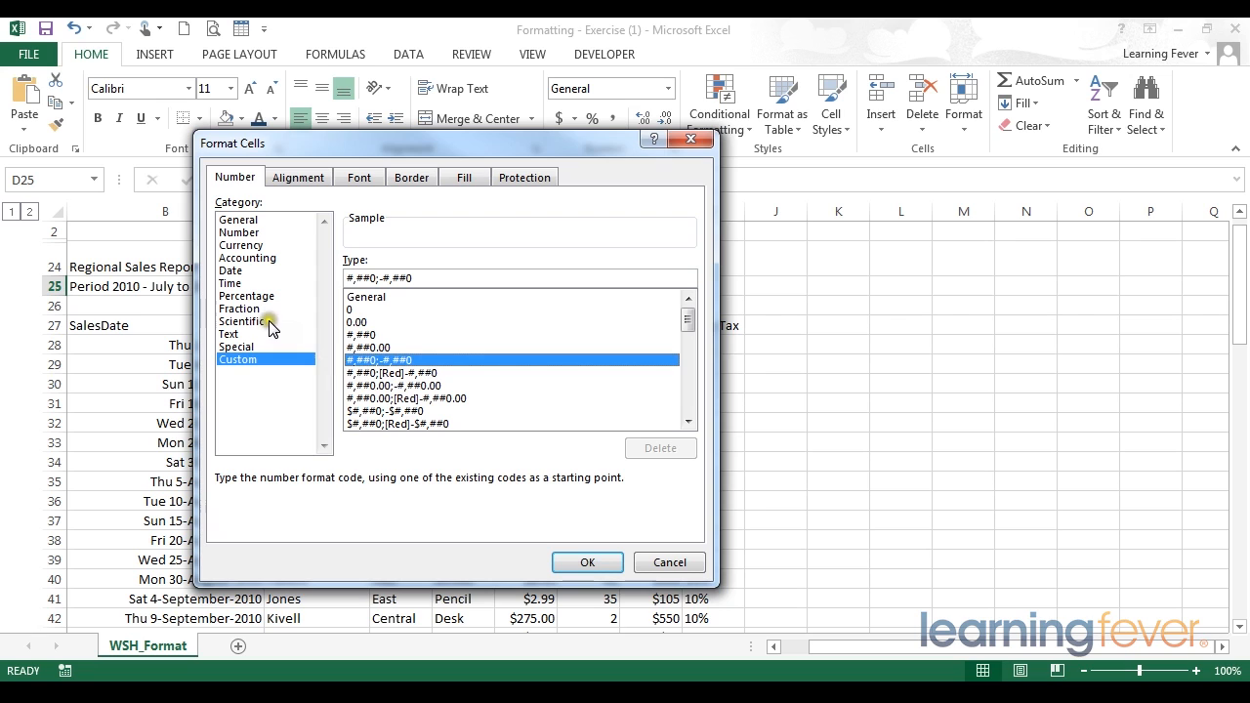
- Use the Currency format as the starting point for cell D25's custom code and shorten it to $#,##0
{"action": "left_click", "coordinate": [250, 245]}
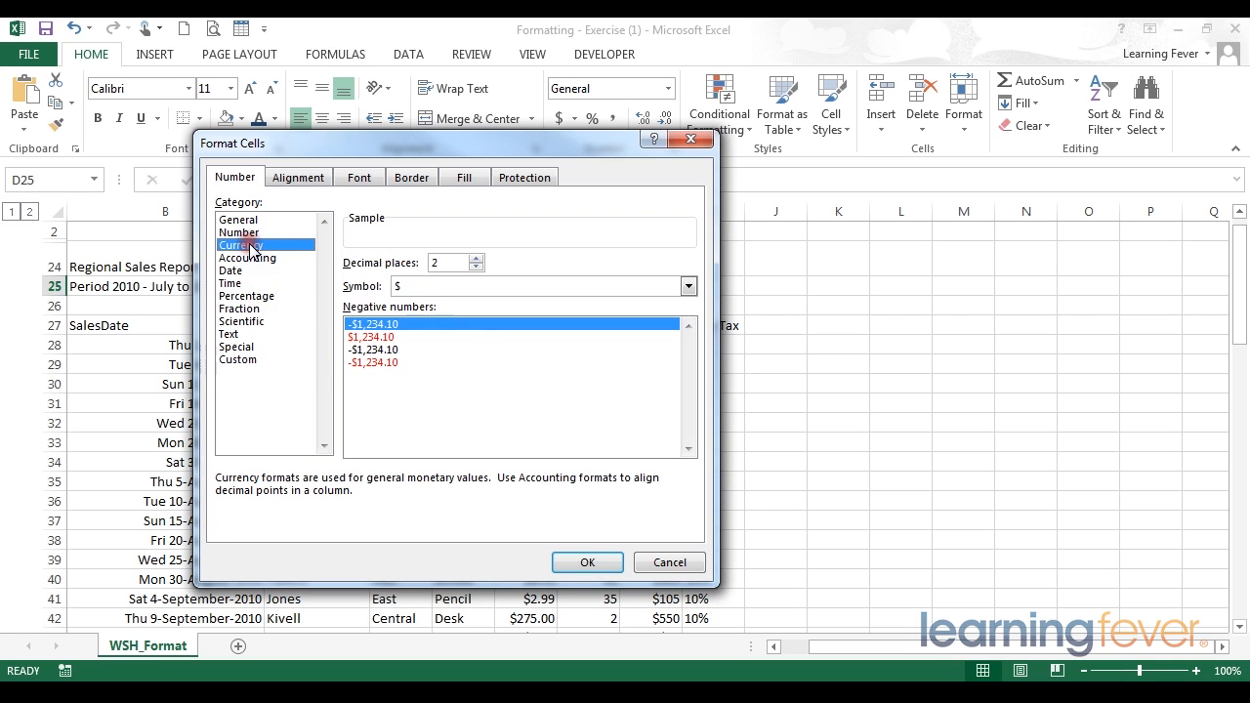
{"action": "left_click", "coordinate": [240, 361]}
{"action": "left_click", "coordinate": [417, 277]}
{"action": "left_click", "coordinate": [348, 277]}
{"action": "left_click", "coordinate": [430, 278]}
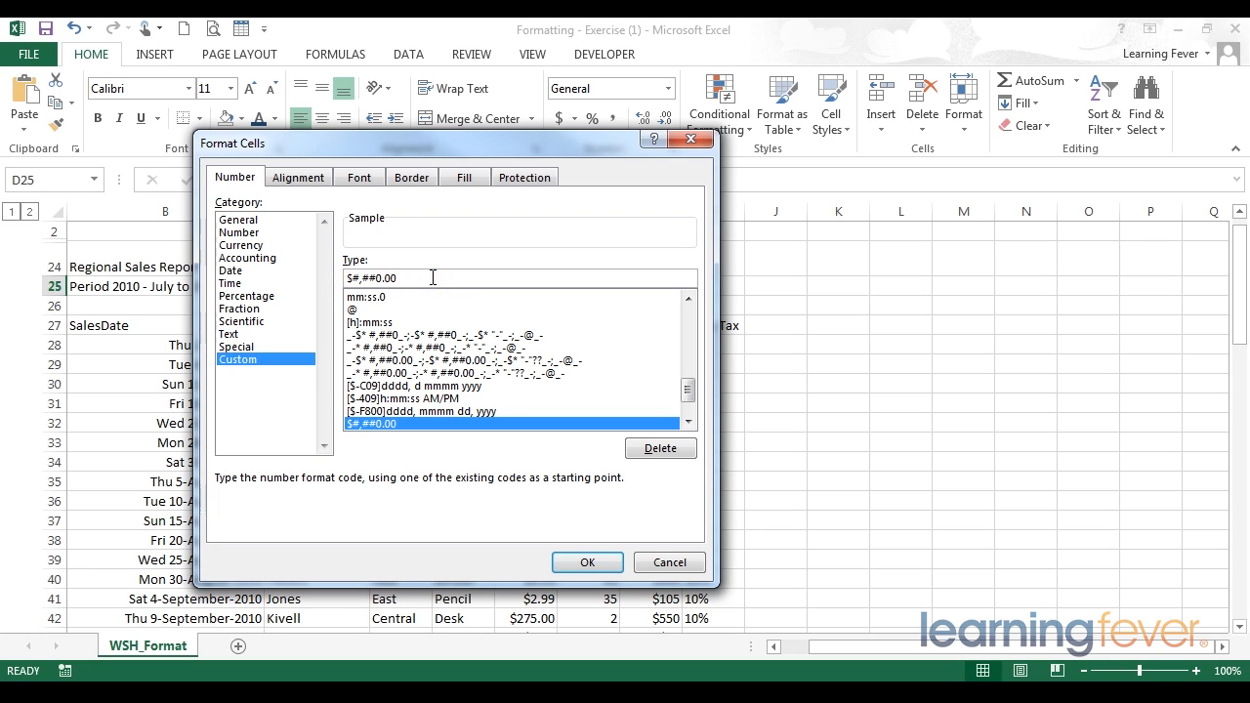
{"action": "key", "text": "BackSpace"}
{"action": "key", "text": "BackSpace"}
{"action": "key", "text": "BackSpace"}
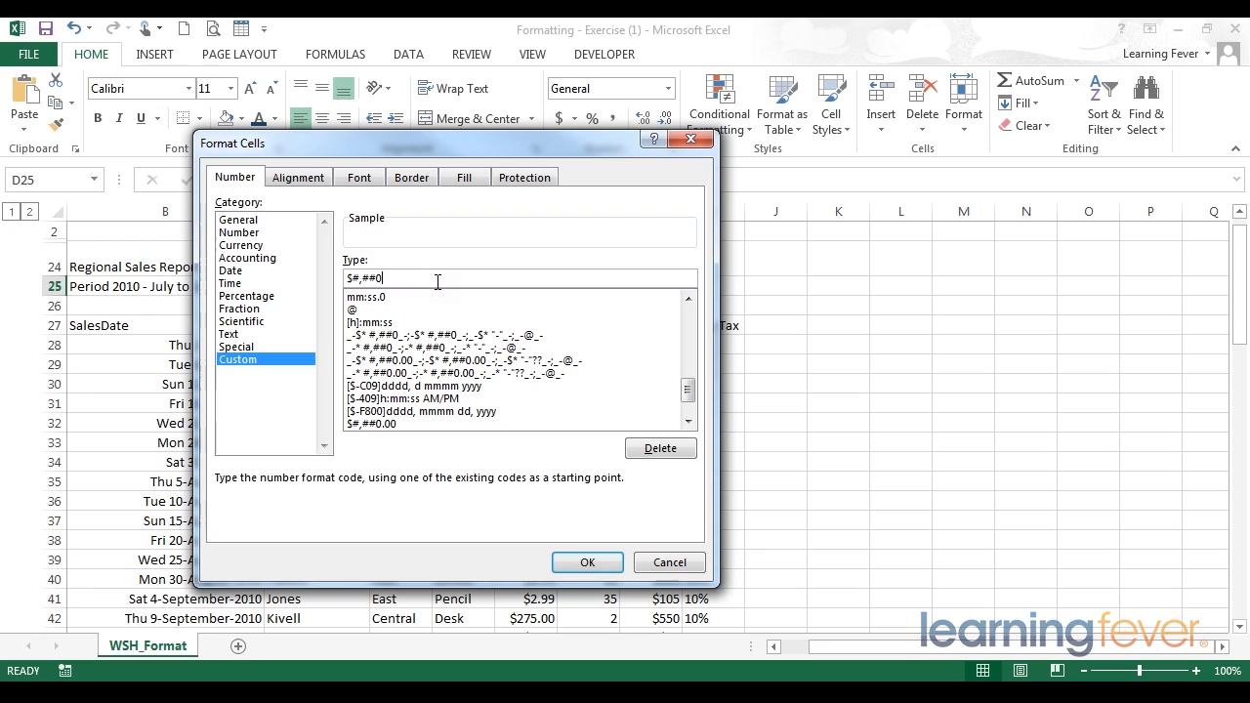
{"action": "key", "text": "Return"}
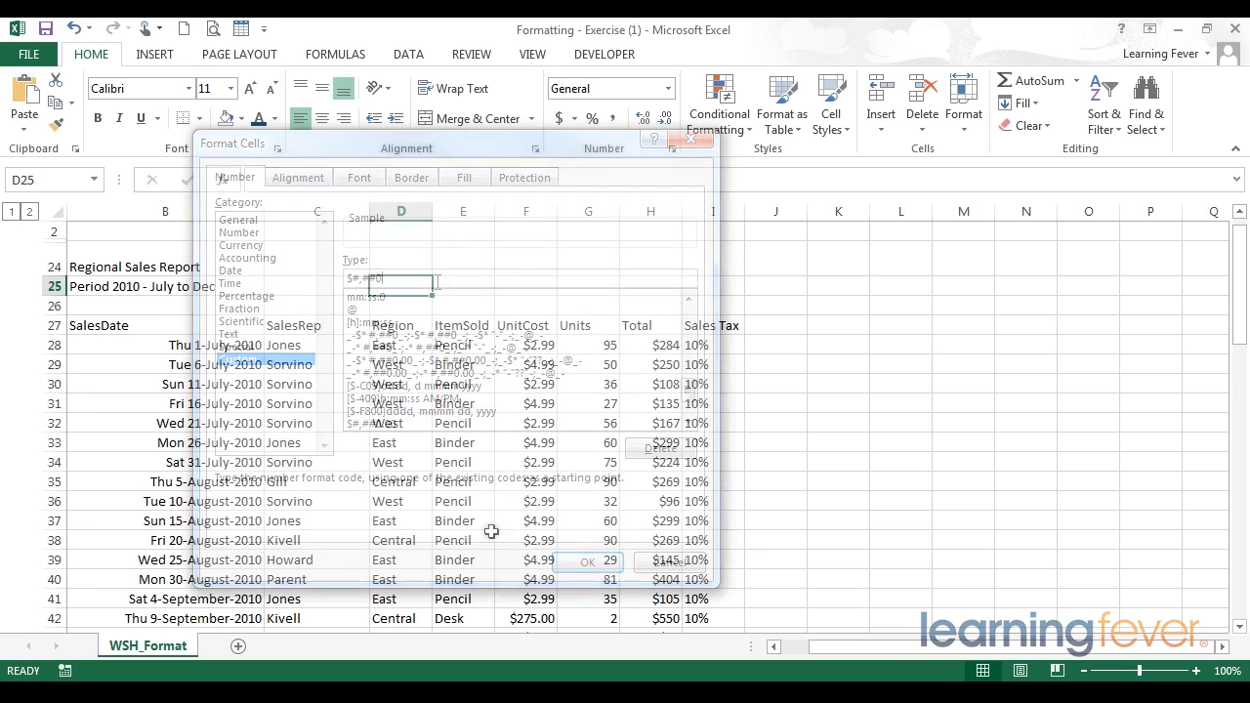